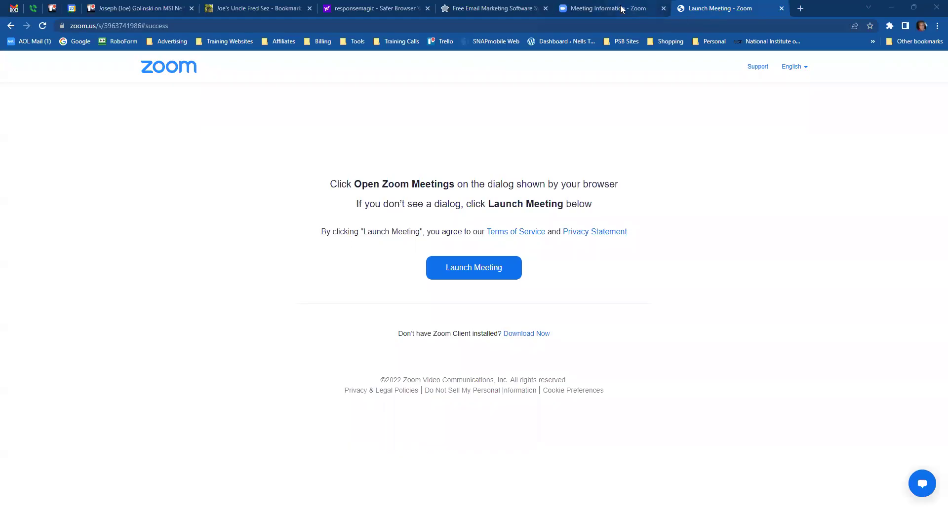
# - Switch to the 'Free Email Marketing Software' tab with the ResponseMagic sign-up page
pyautogui.click(493, 11)
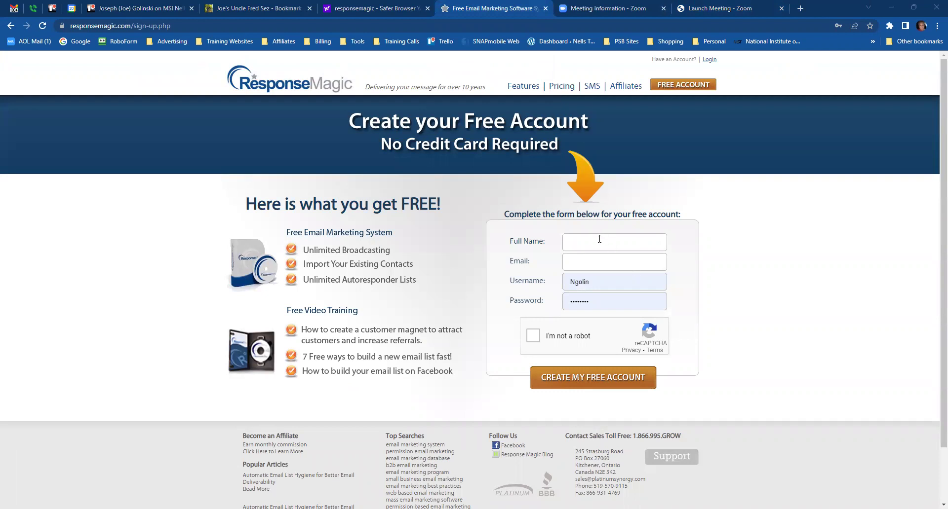
# - Reload the sign-up form, autofill name and email, and enter a new username and password
pyautogui.click(690, 87)
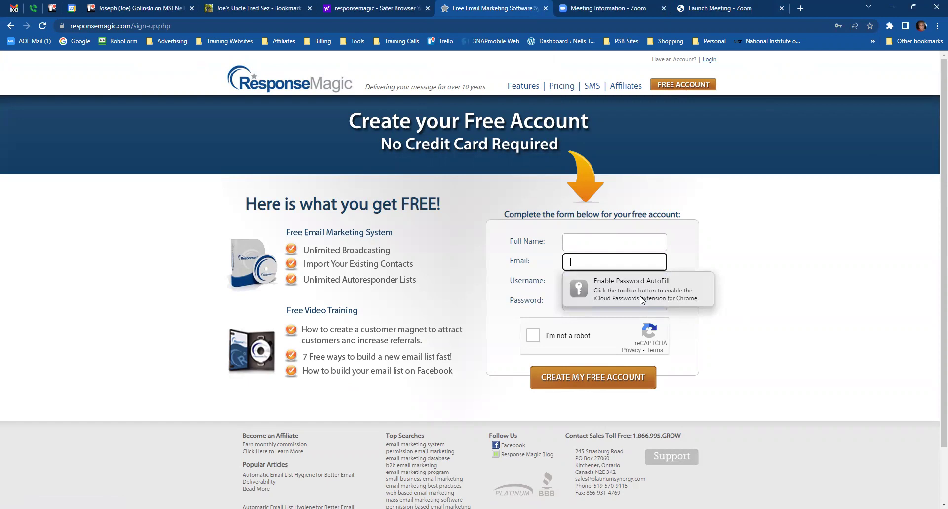
pyautogui.click(599, 243)
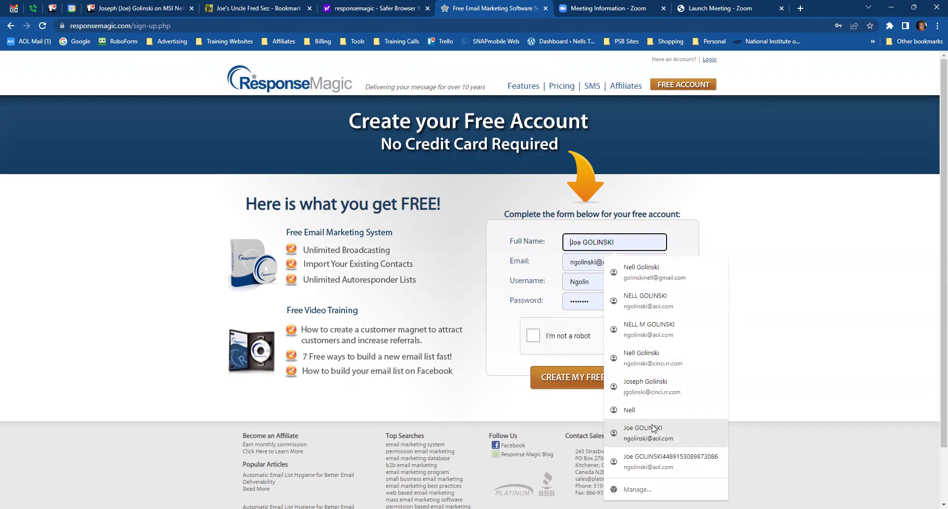
pyautogui.click(646, 395)
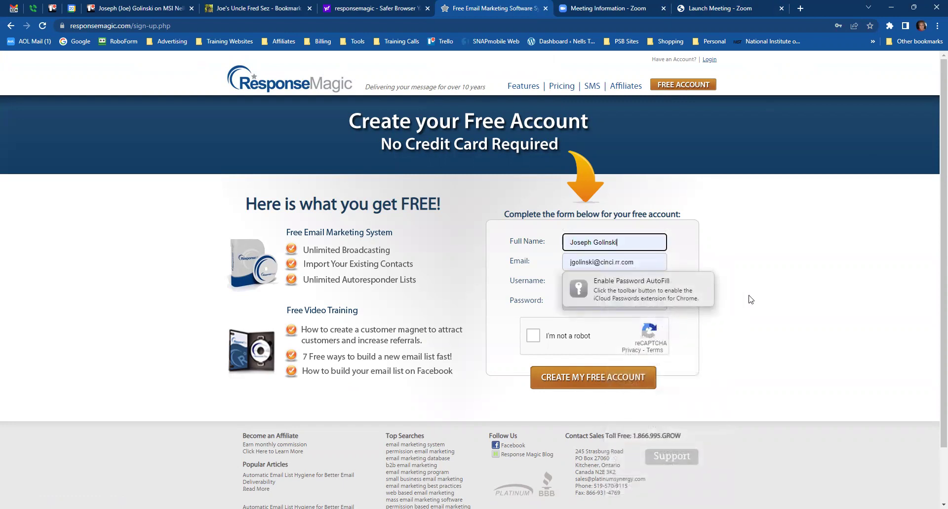
pyautogui.click(682, 294)
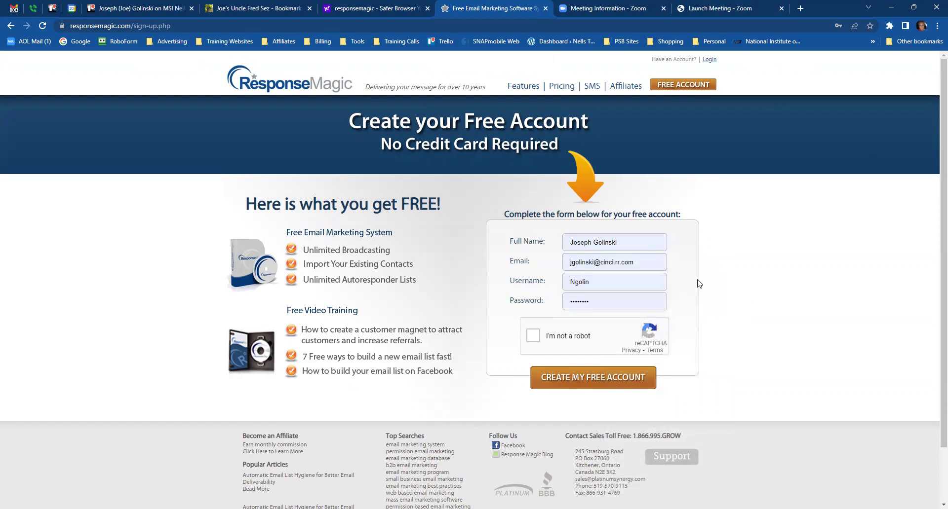
pyautogui.moveTo(601, 283); pyautogui.dragTo(563, 284)
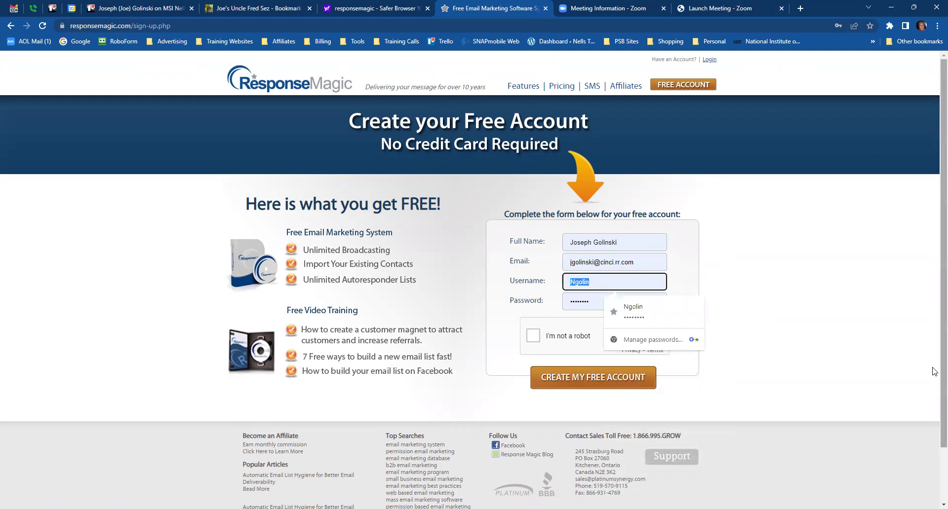
pyautogui.write('JoeG')
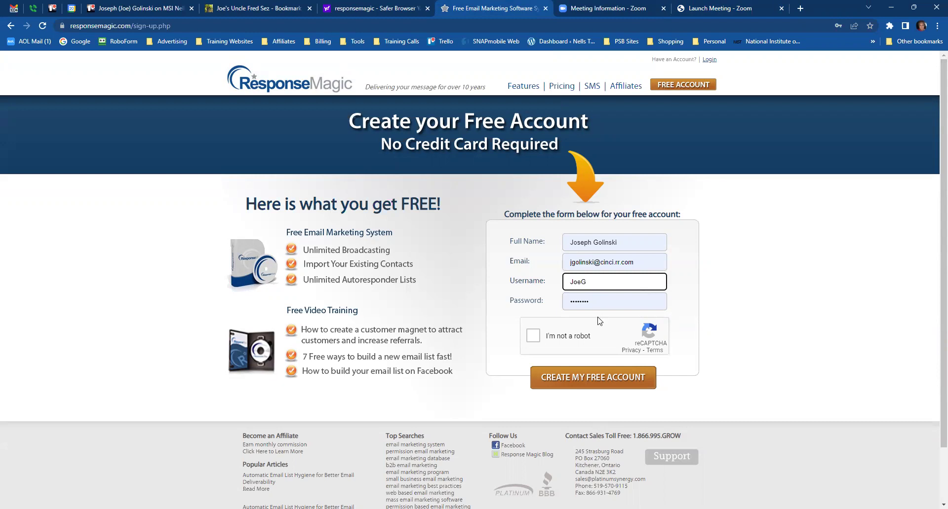
pyautogui.doubleClick(599, 300)
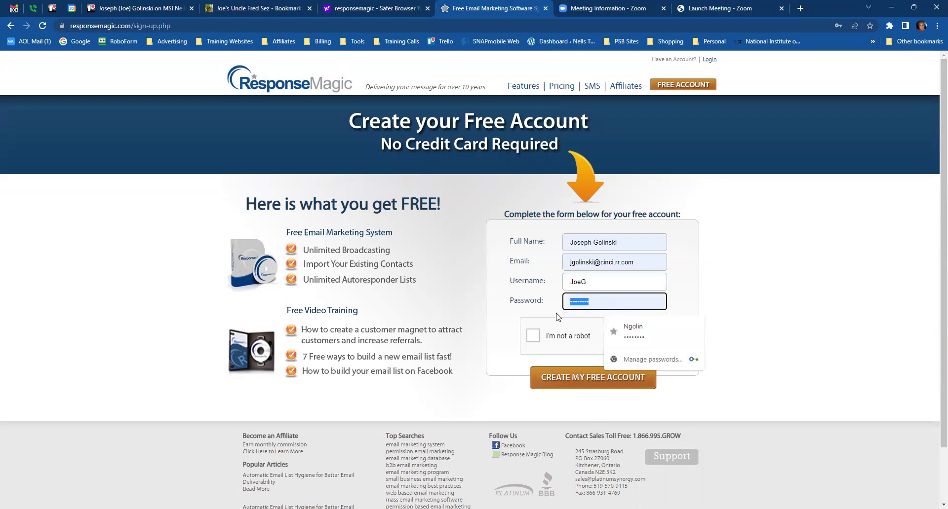
pyautogui.write('•••')
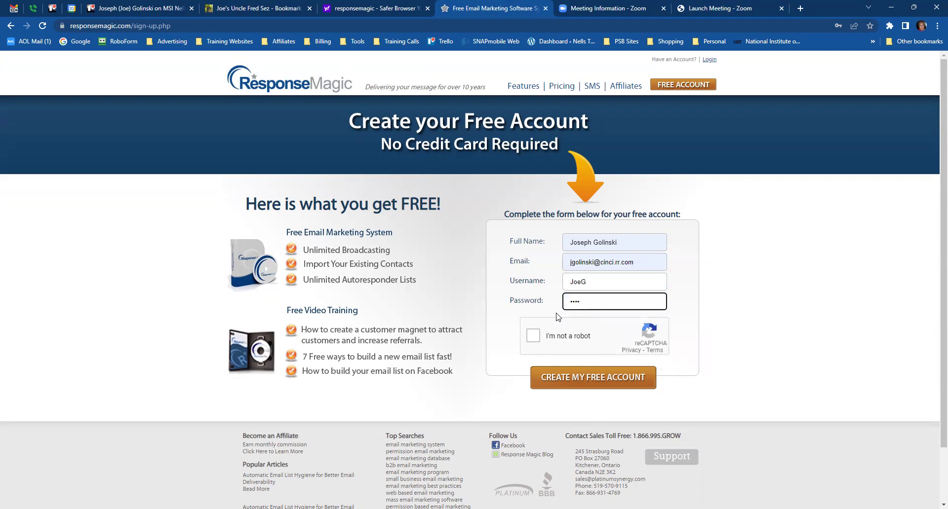
# - Pass the reCAPTCHA check and submit the form, resubmitting after the username-taken warning
pyautogui.click(533, 336)
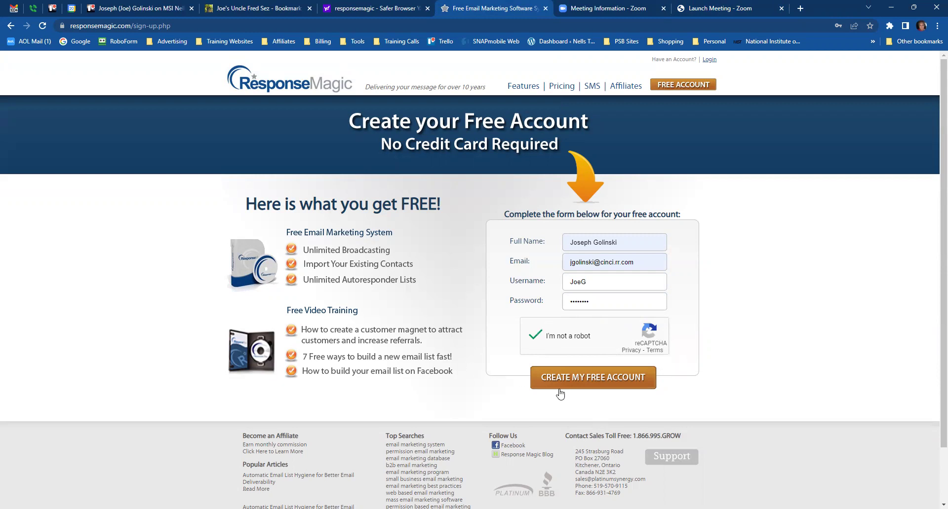
pyautogui.click(591, 378)
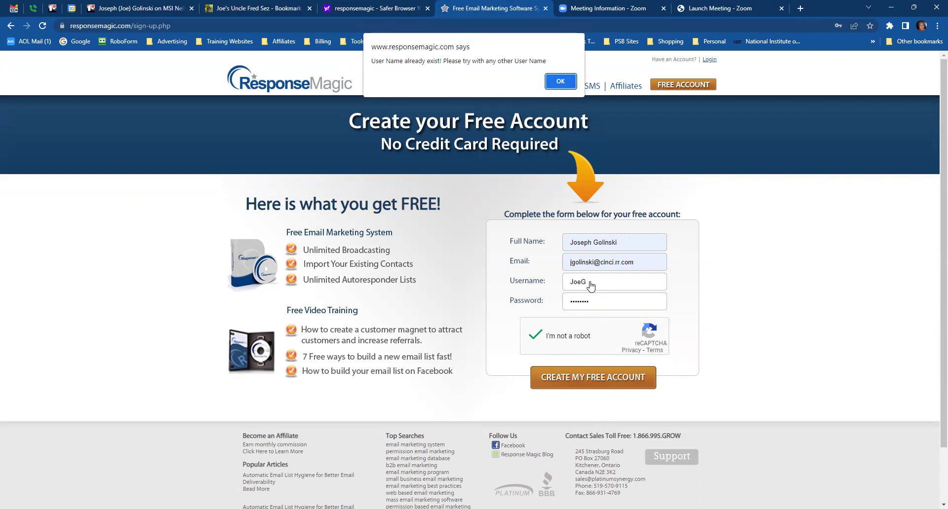
pyautogui.click(553, 87)
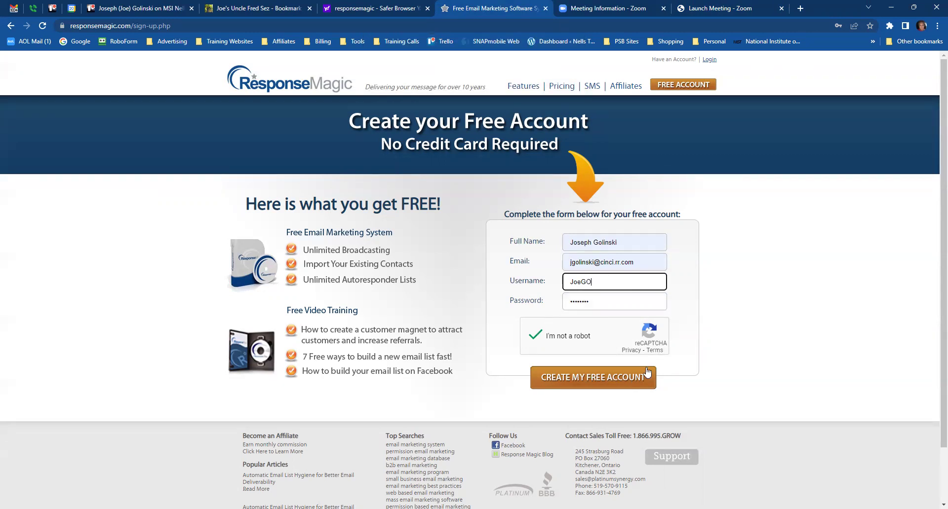
pyautogui.click(575, 381)
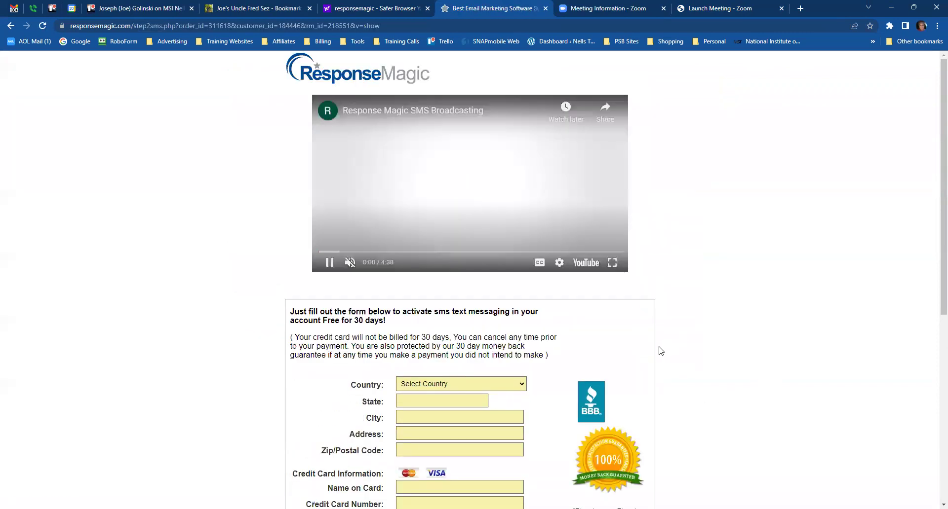
# - Set the location to United States, Ohio, and autofill city, address and zip from the saved address
pyautogui.scroll(-1, 585, 337)
pyautogui.scroll(-3, 584, 338)
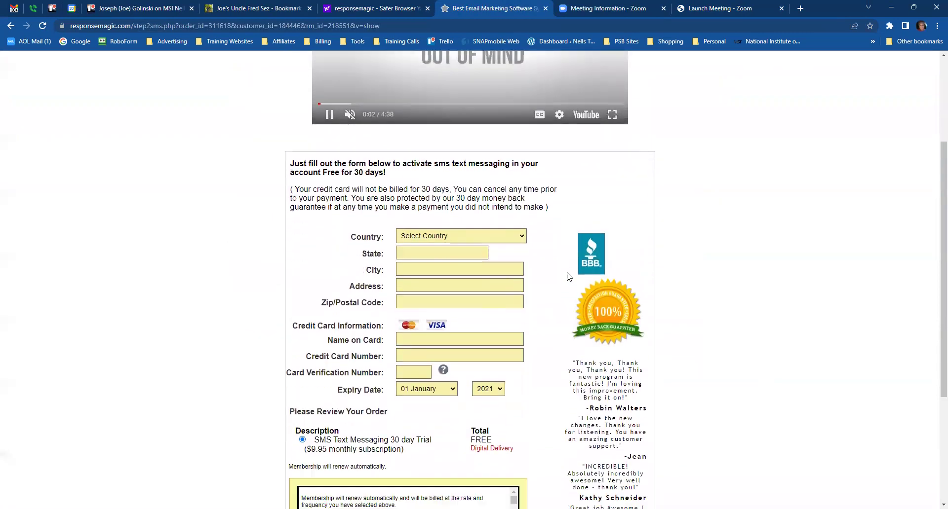
pyautogui.click(522, 239)
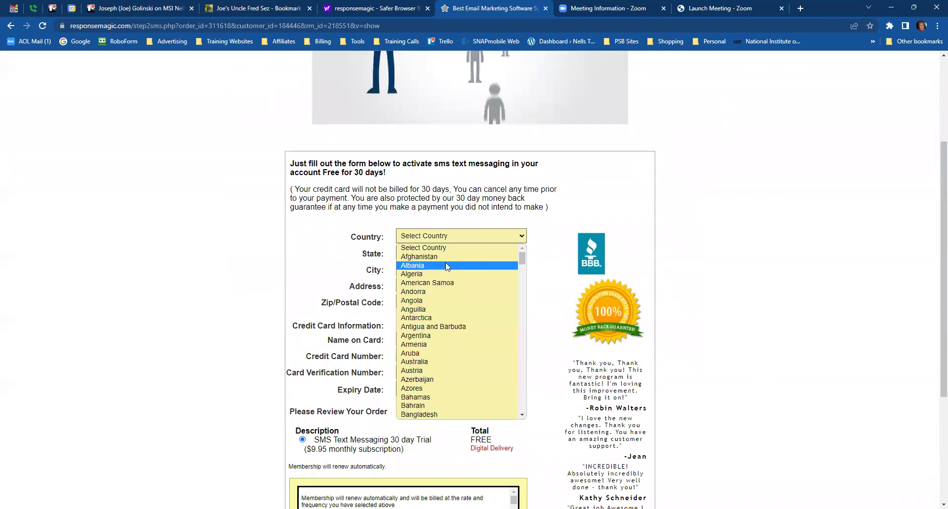
pyautogui.scroll(-15, 433, 292)
pyautogui.scroll(-20, 424, 318)
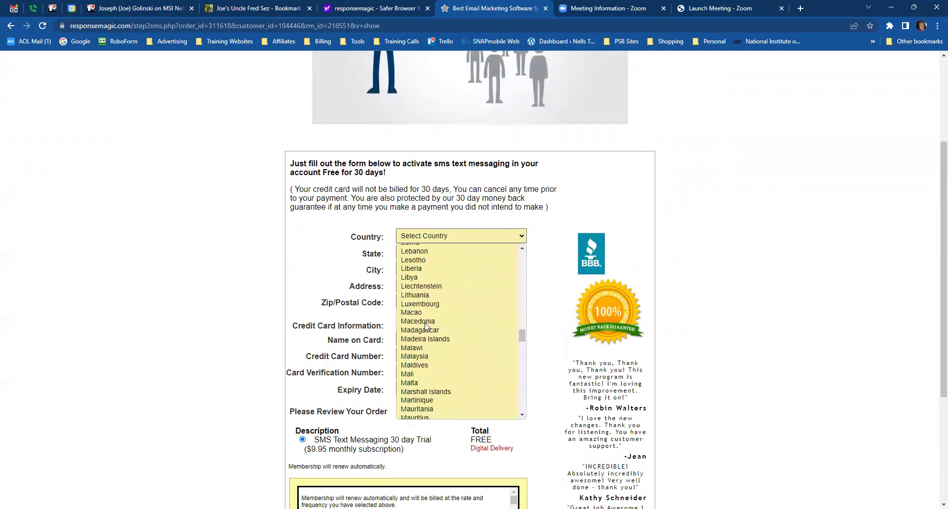
pyautogui.scroll(-15, 427, 320)
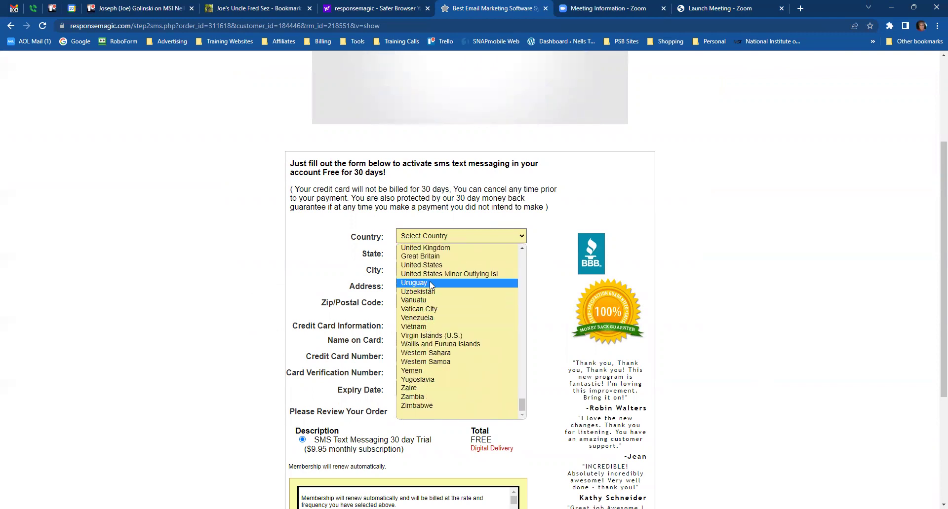
pyautogui.click(431, 268)
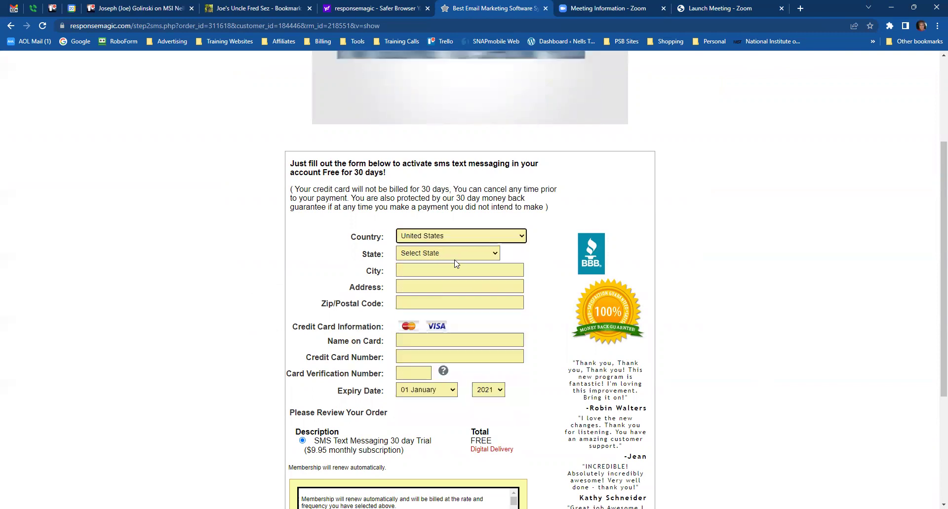
pyautogui.click(496, 254)
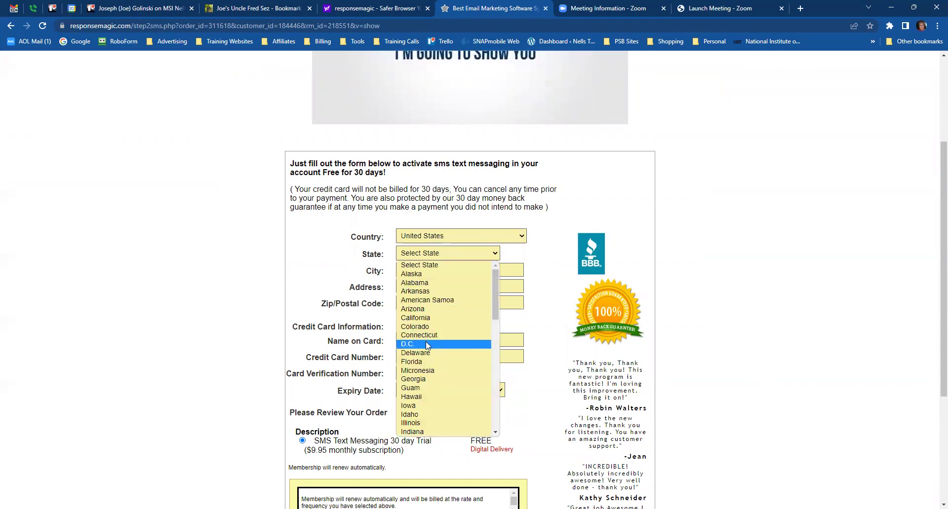
pyautogui.scroll(-10, 425, 342)
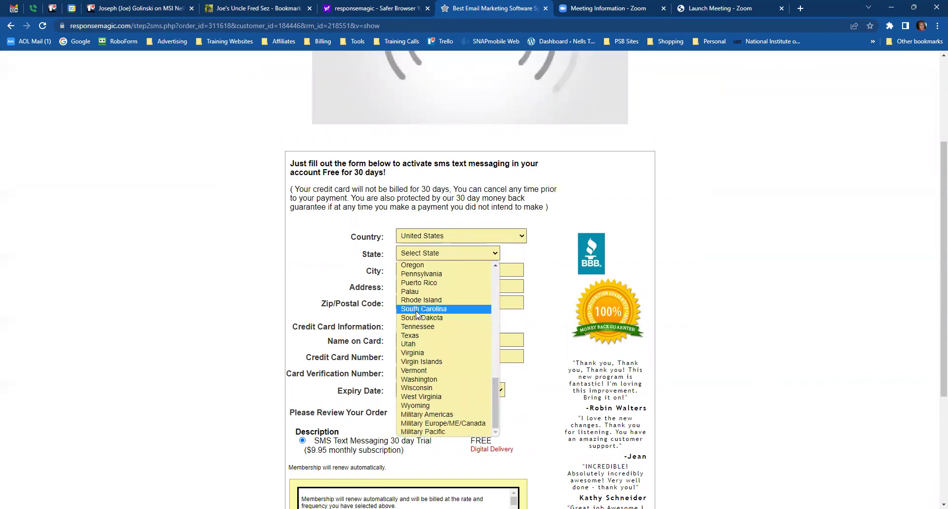
pyautogui.scroll(4, 419, 335)
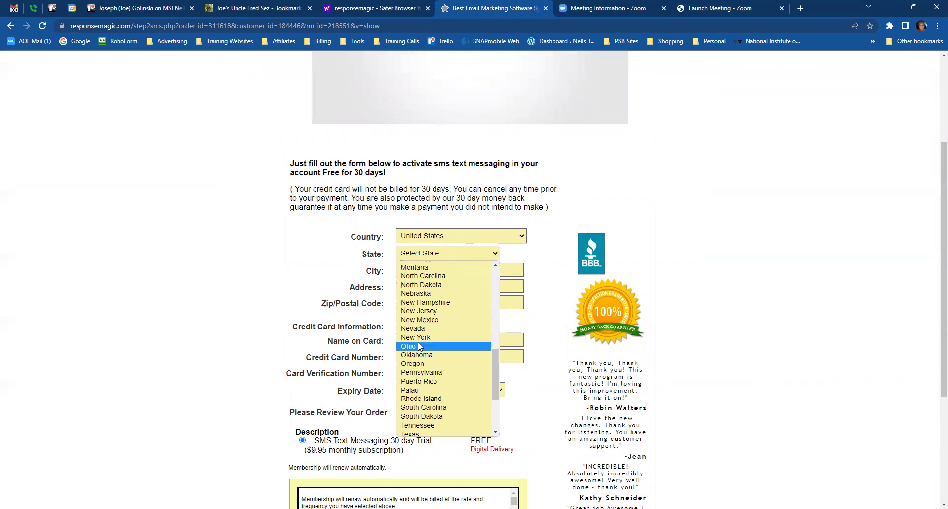
pyautogui.click(418, 347)
pyautogui.click(427, 269)
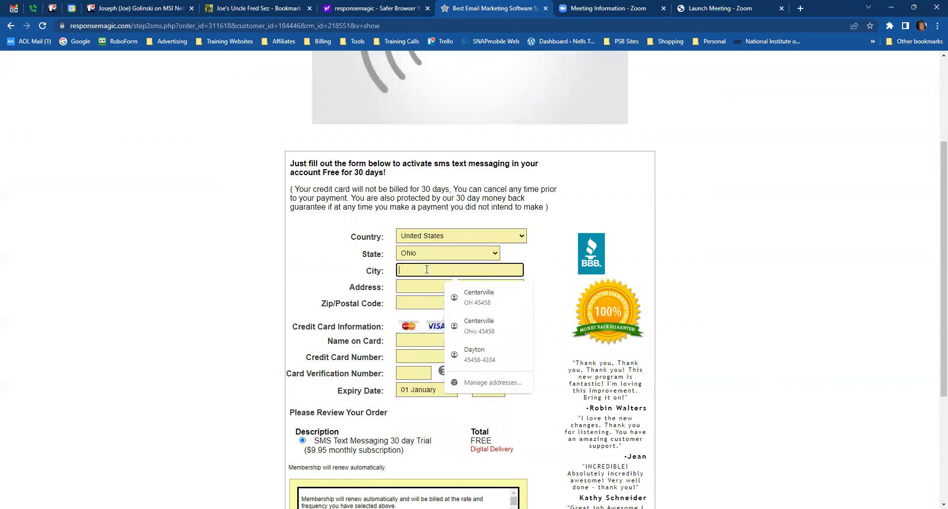
pyautogui.click(459, 297)
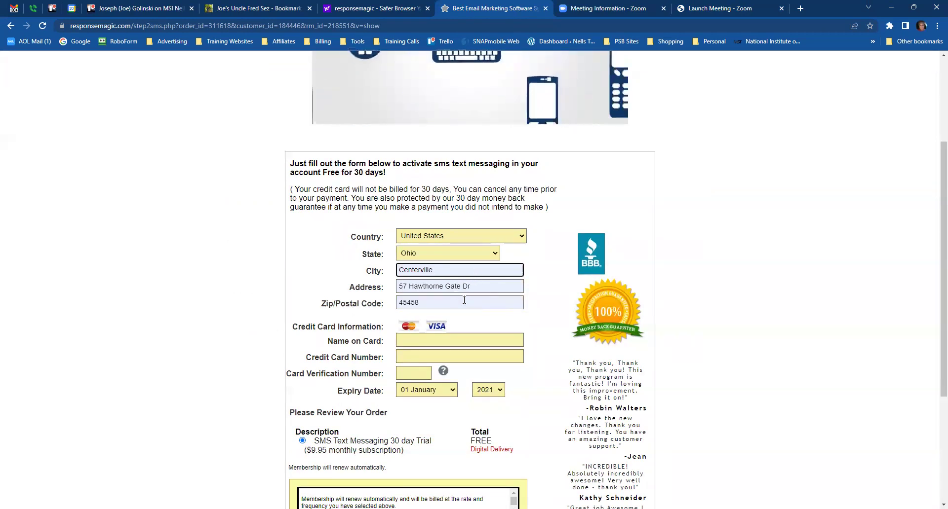
# - Decline the SMS trial with 'No thanks' to continue to the control panel
pyautogui.scroll(-1, 421, 270)
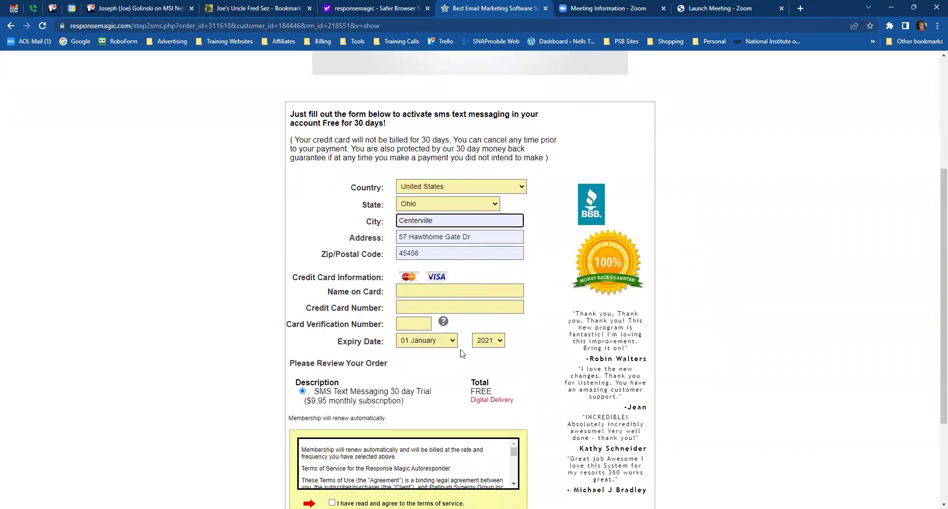
pyautogui.scroll(-1, 528, 354)
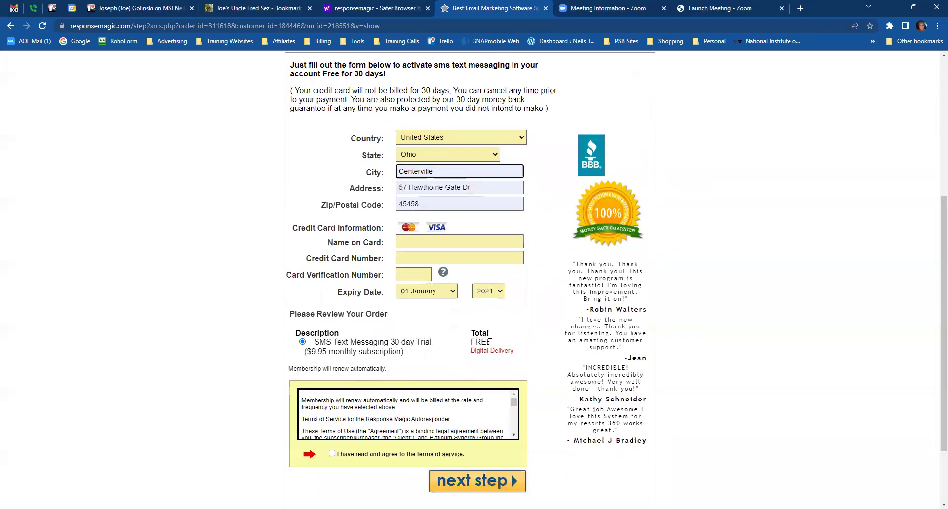
pyautogui.click(302, 342)
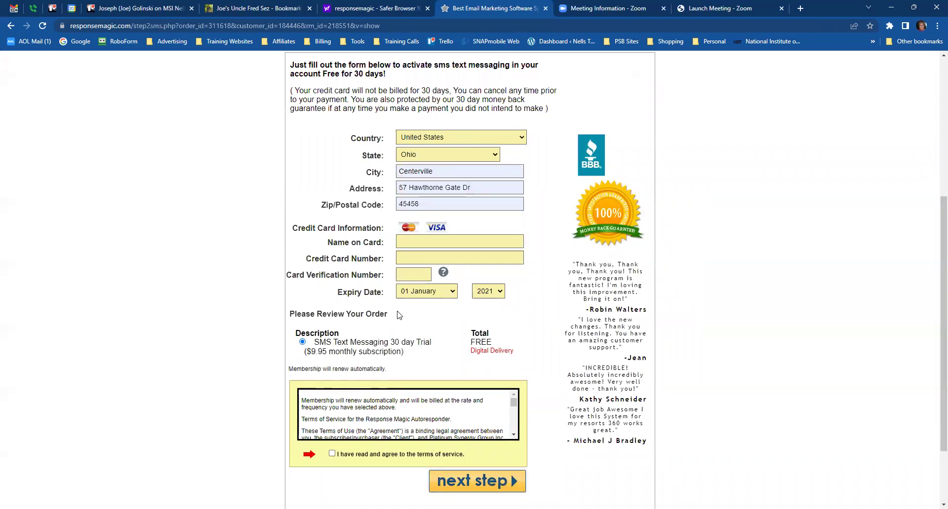
pyautogui.scroll(-1, 534, 349)
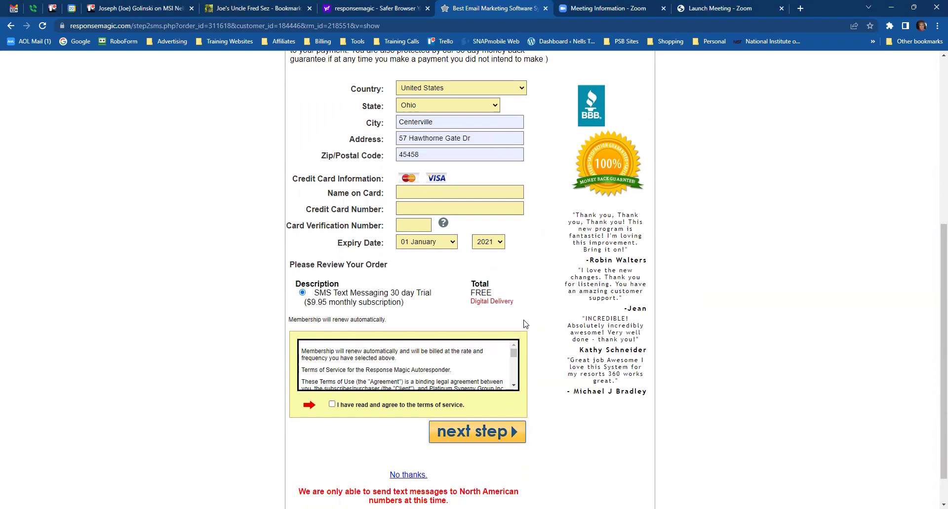
pyautogui.scroll(-1, 543, 351)
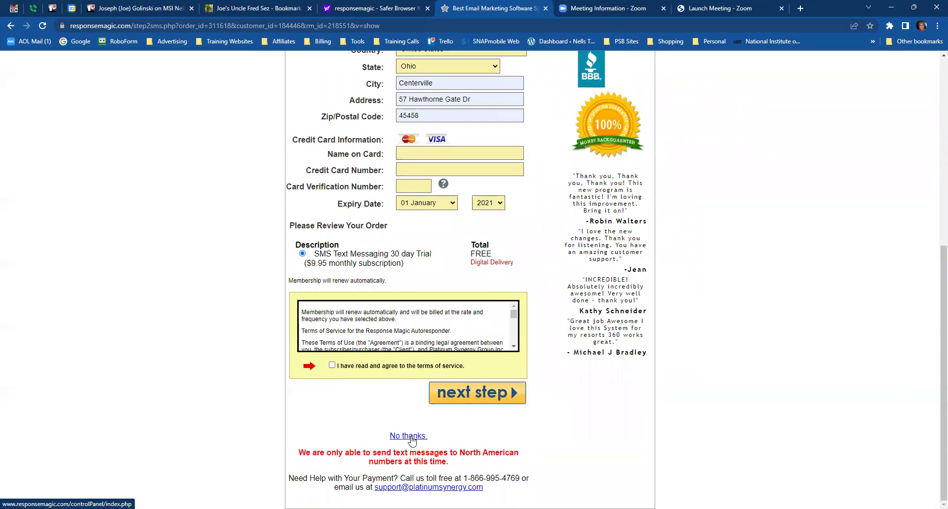
pyautogui.click(410, 437)
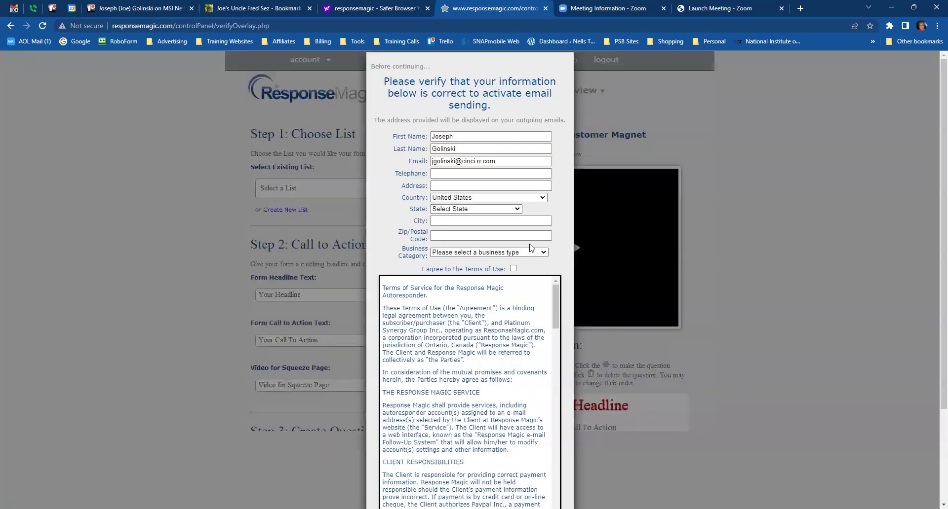
# - Enter the telephone number and autofill the contact details from the saved address
pyautogui.click(468, 173)
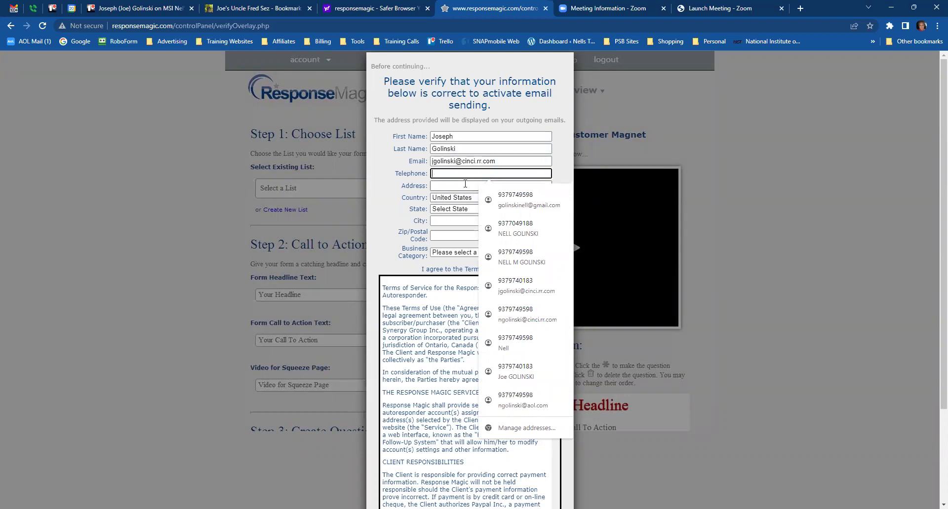
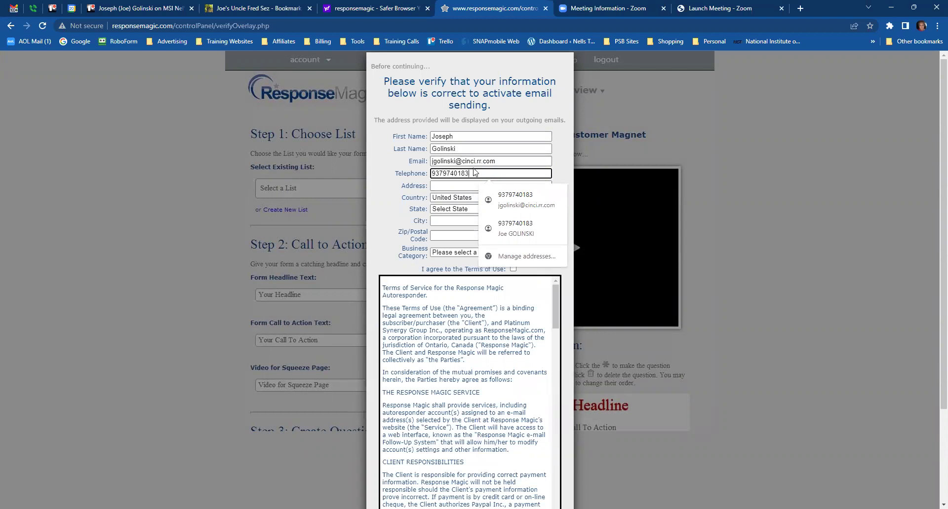
pyautogui.moveTo(470, 173); pyautogui.dragTo(426, 182)
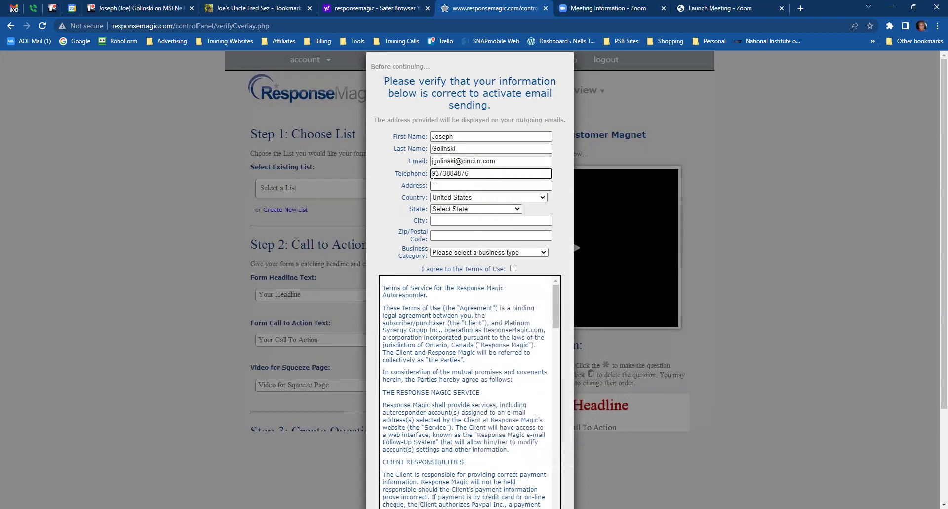
pyautogui.click(445, 185)
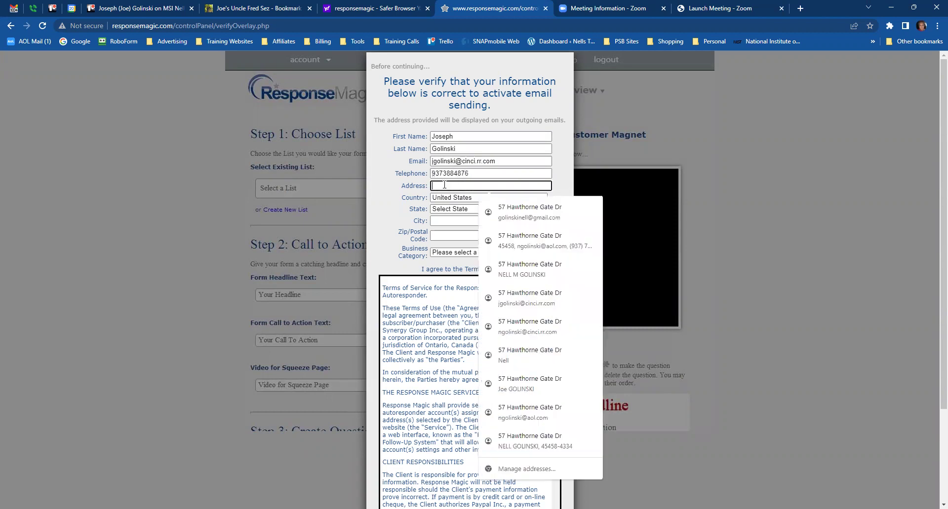
pyautogui.click(528, 206)
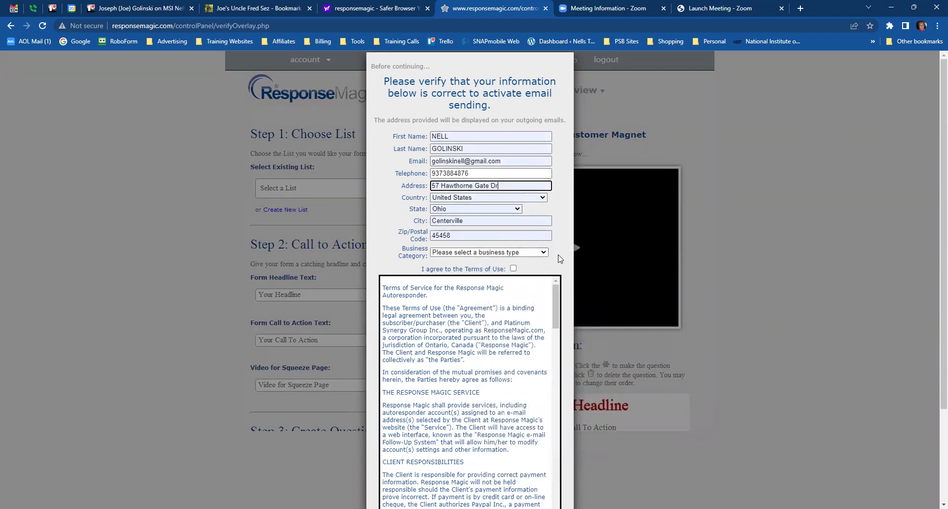
# - Set business category to Company, Organisation or Institution and business type to Network Marketing
pyautogui.click(544, 255)
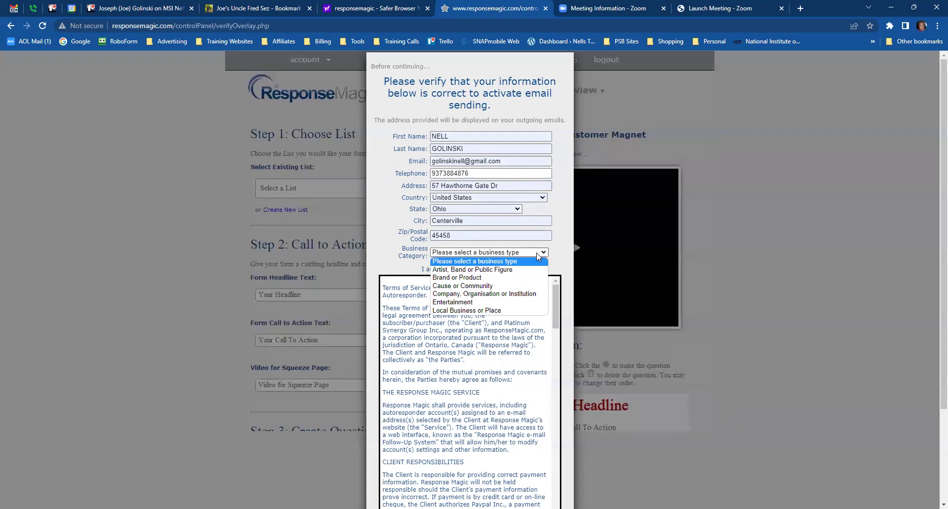
pyautogui.click(489, 295)
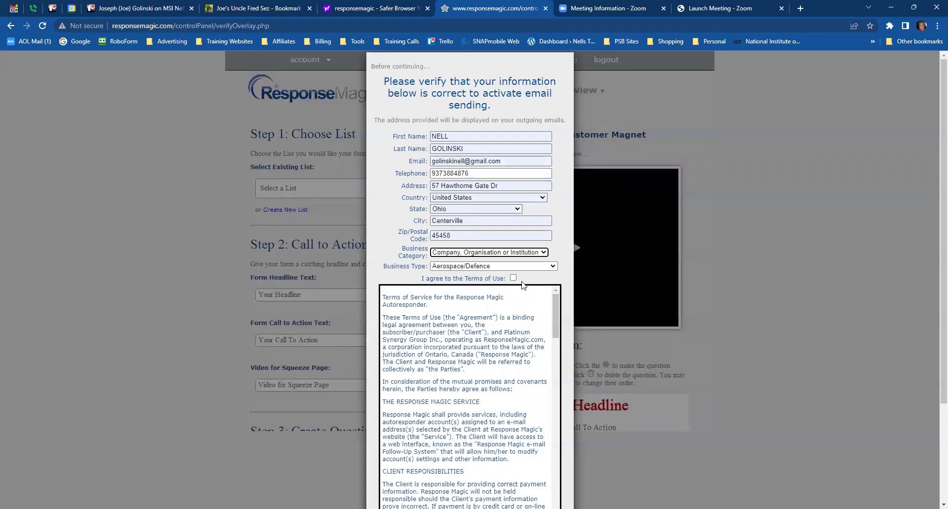
pyautogui.click(552, 267)
pyautogui.scroll(-4, 474, 365)
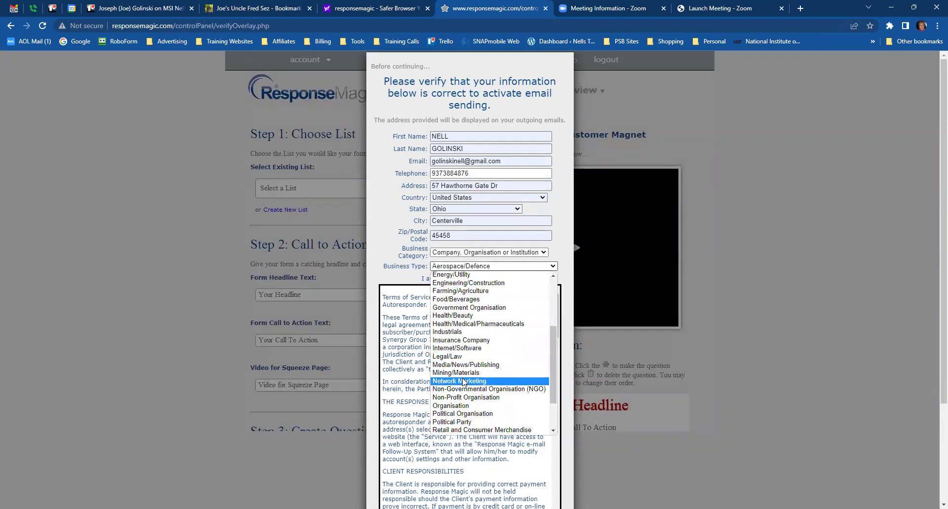
pyautogui.click(462, 382)
# - Agree to the Terms of Use and submit the verification details
pyautogui.scroll(-1, 501, 355)
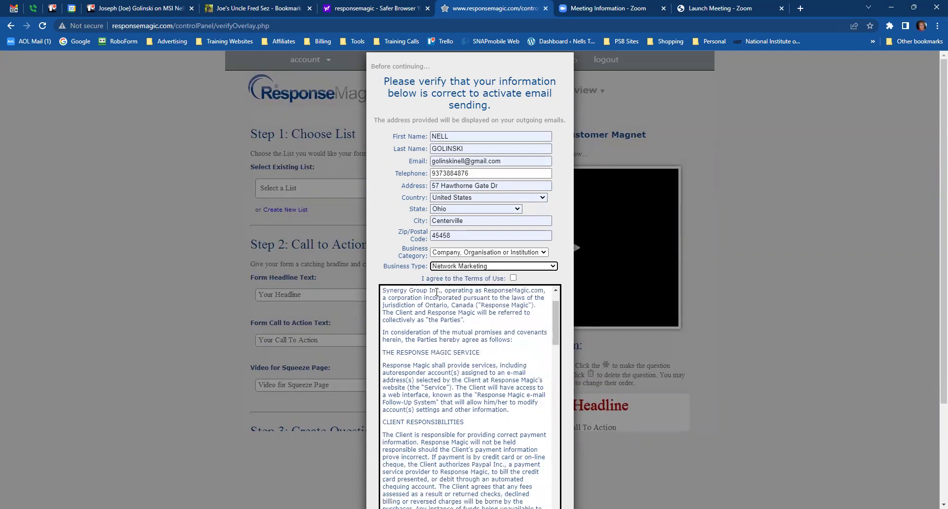
pyautogui.click(513, 278)
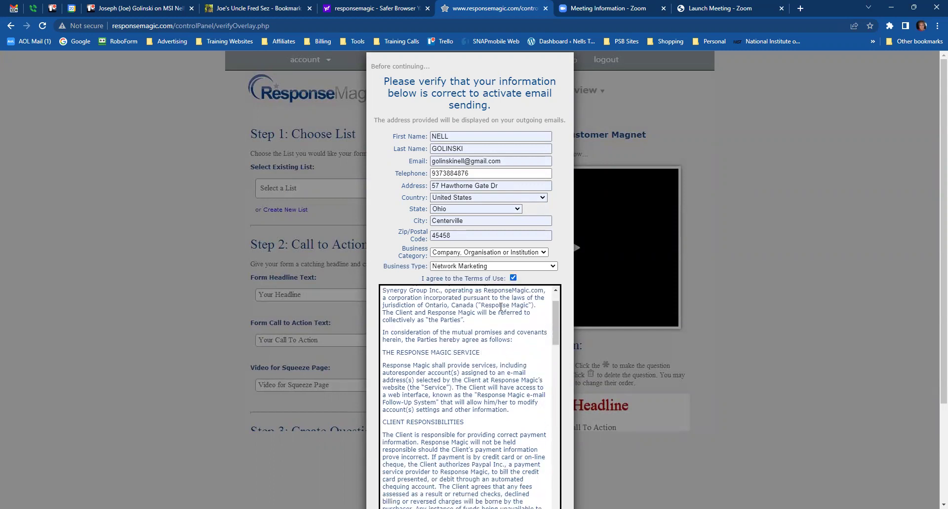
pyautogui.scroll(-10, 501, 307)
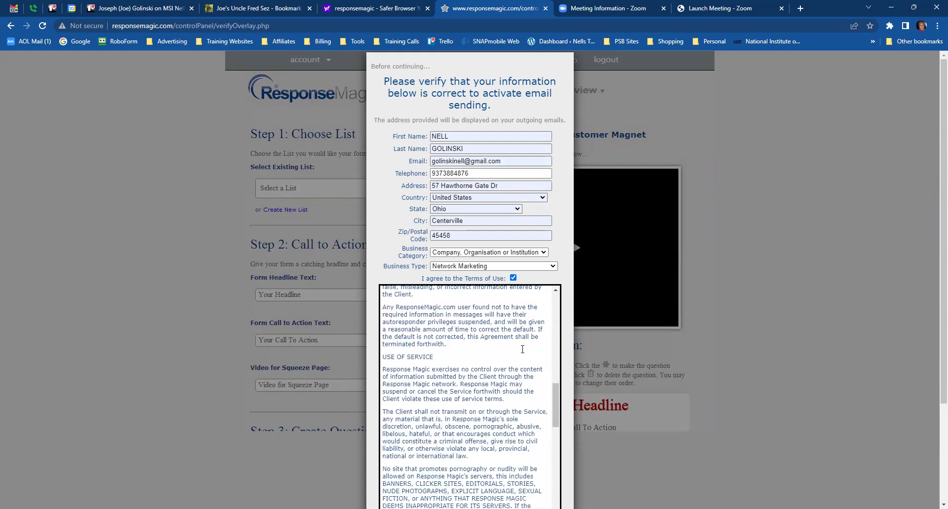
pyautogui.scroll(-5, 522, 349)
pyautogui.scroll(-1, 398, 463)
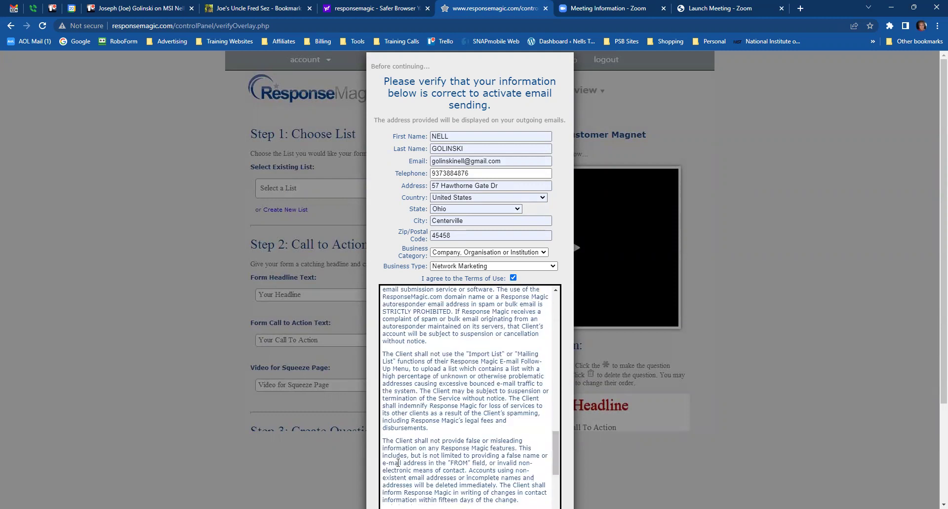
pyautogui.scroll(-10, 398, 463)
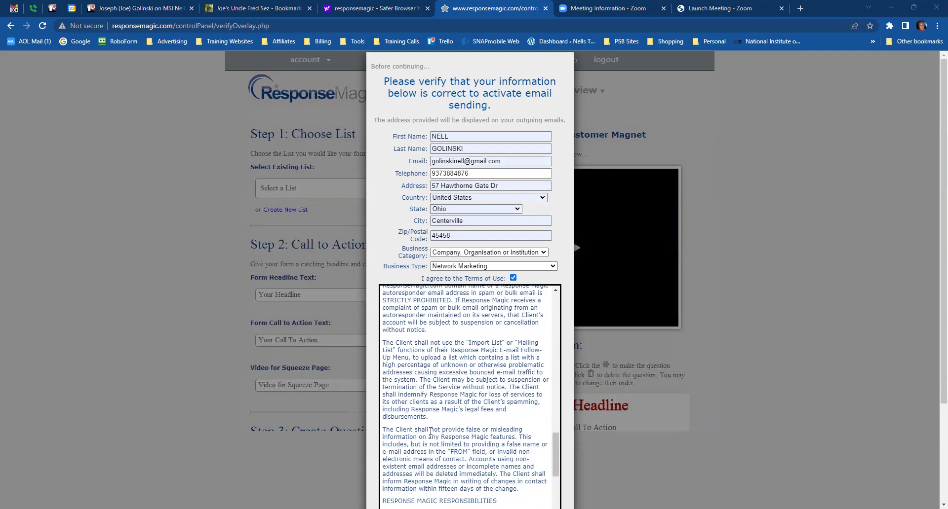
pyautogui.scroll(-10, 477, 426)
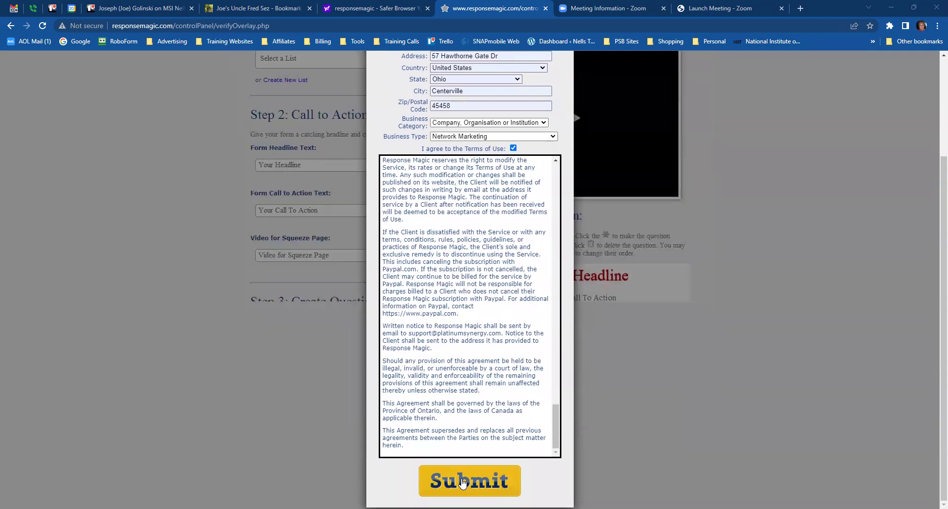
pyautogui.click(463, 482)
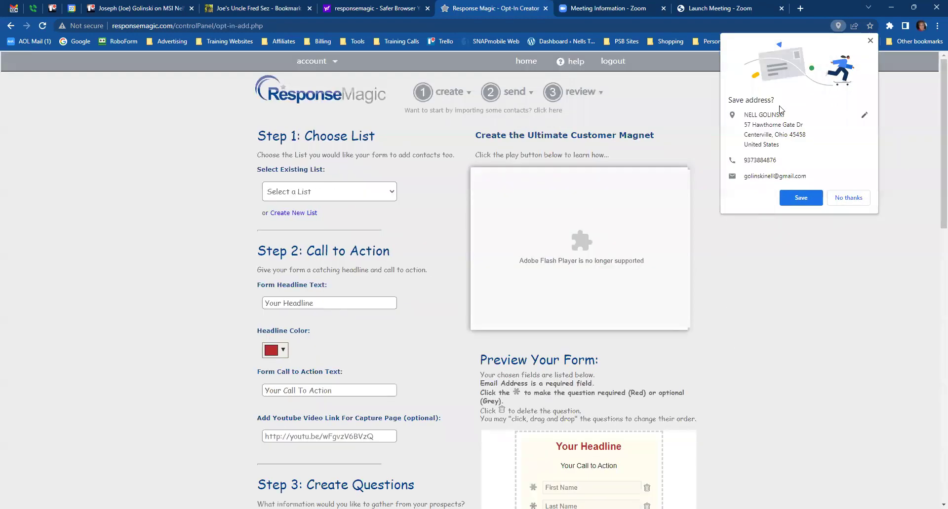
# - Dismiss Chrome's save-address offer and set the form's contact list to Website Prospects
pyautogui.click(799, 198)
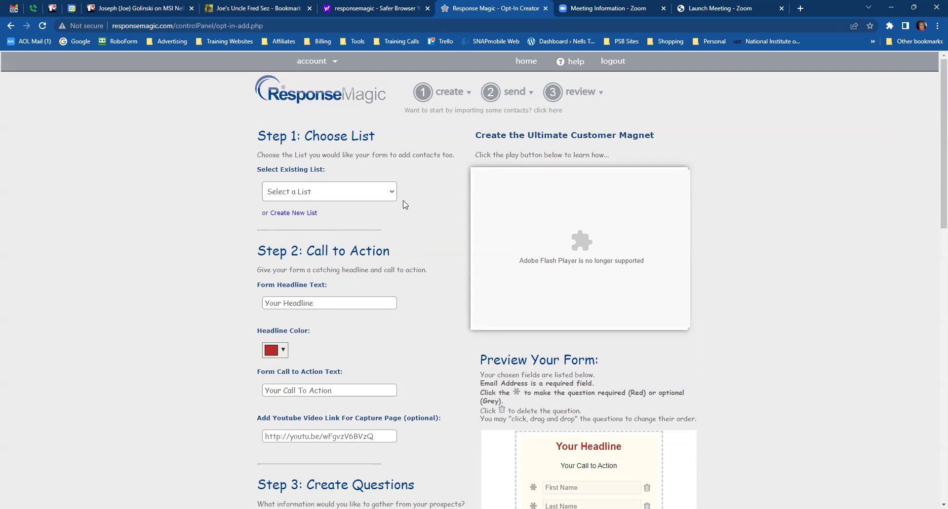
pyautogui.click(391, 194)
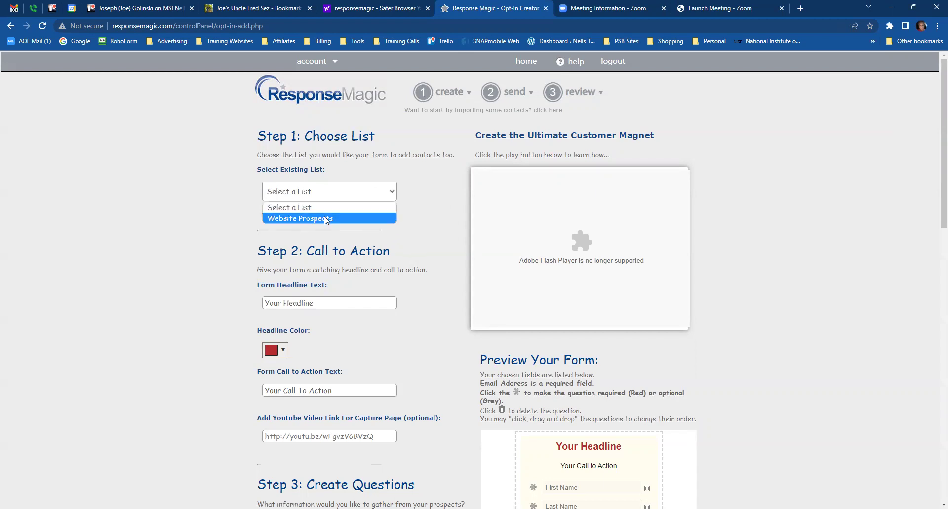
pyautogui.click(324, 219)
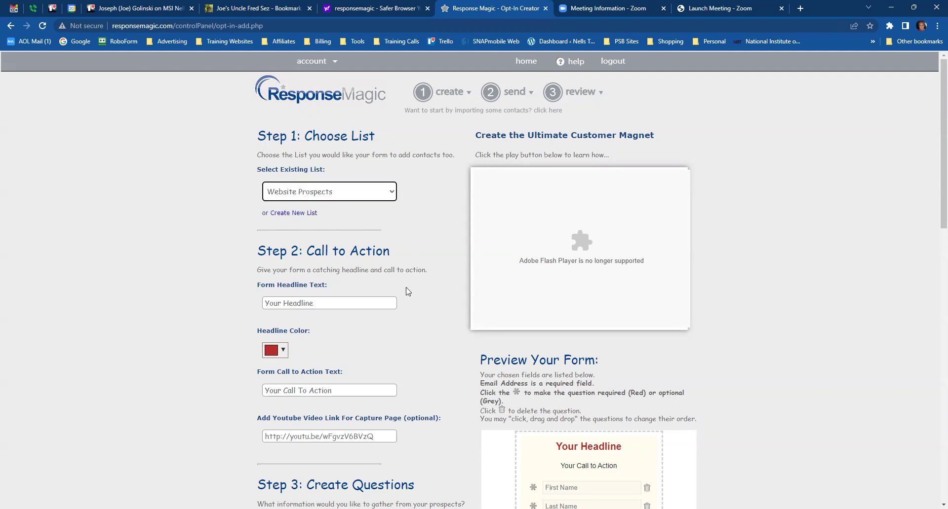
pyautogui.scroll(-1, 419, 282)
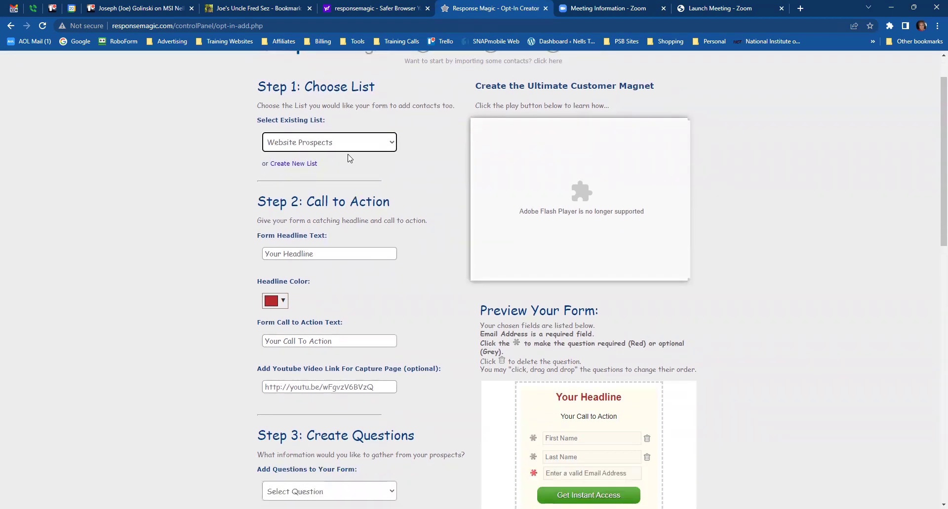
pyautogui.scroll(-1, 400, 186)
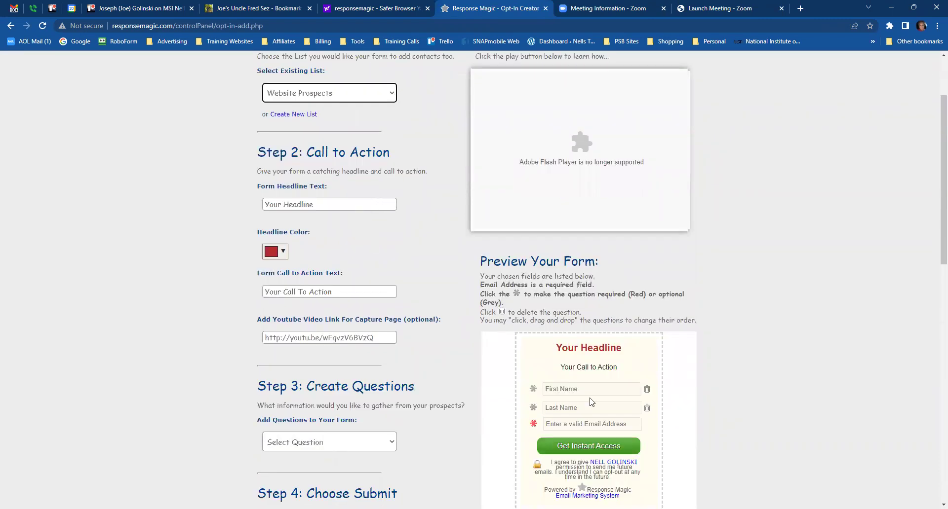
pyautogui.click(322, 207)
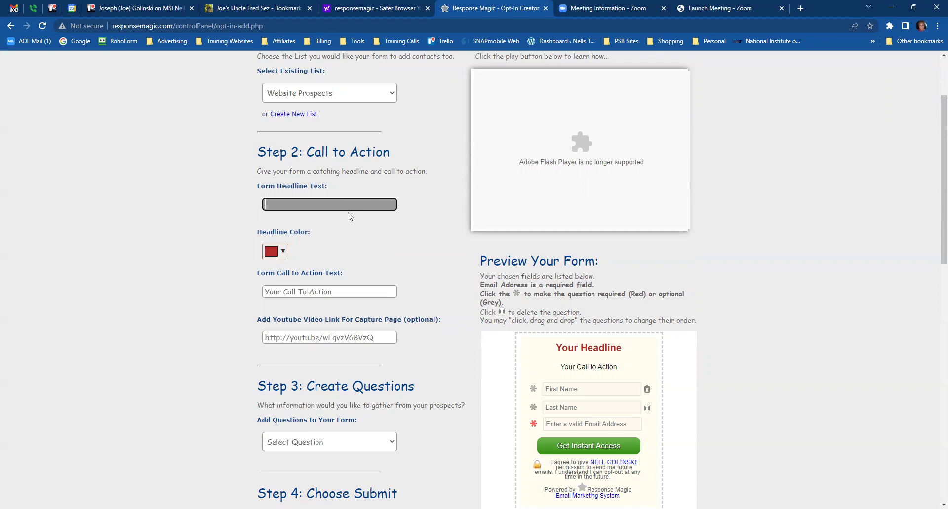
# - Set the form headline to 'Sign Up To Be Notified of New Offers' from the suggestion
pyautogui.write('Sig')
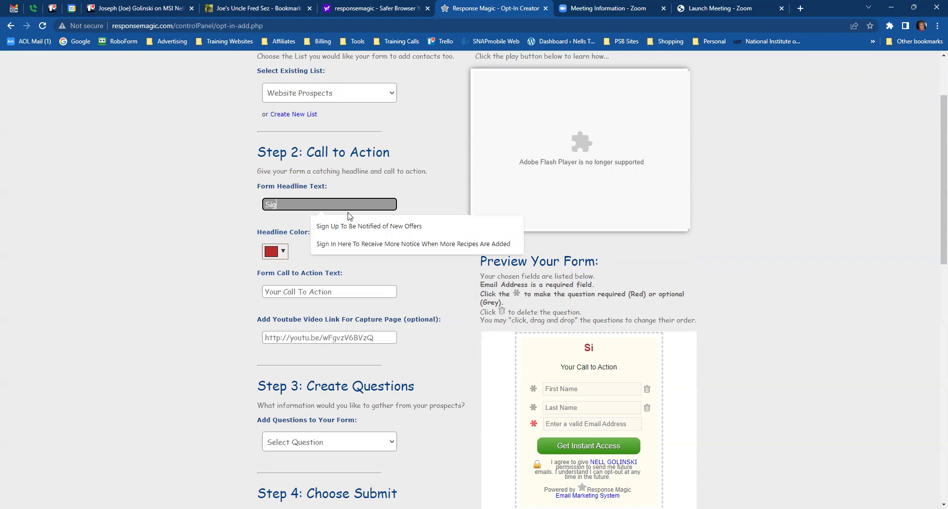
pyautogui.write('n up')
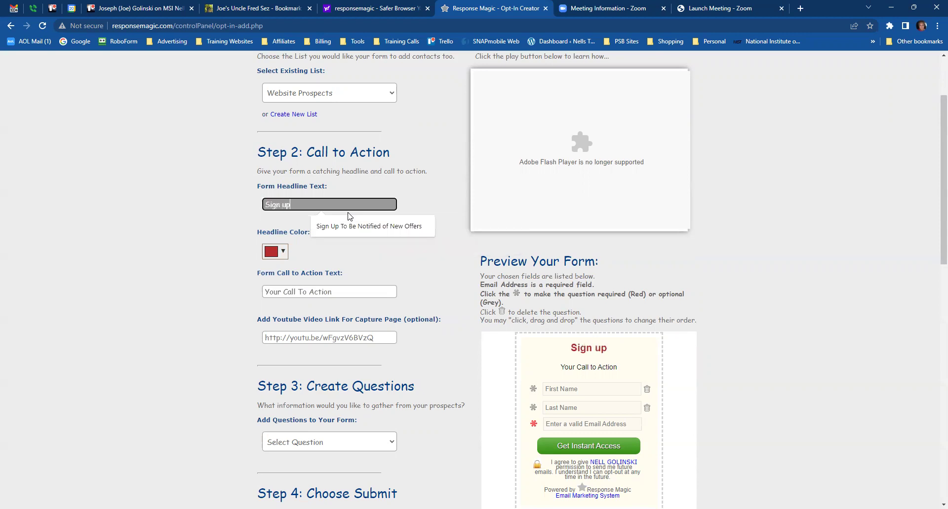
pyautogui.click(348, 227)
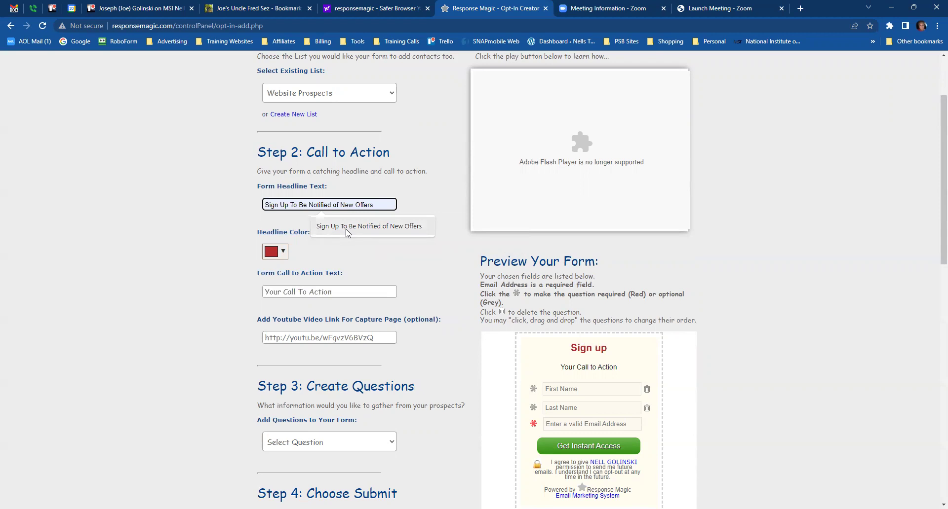
pyautogui.click(348, 231)
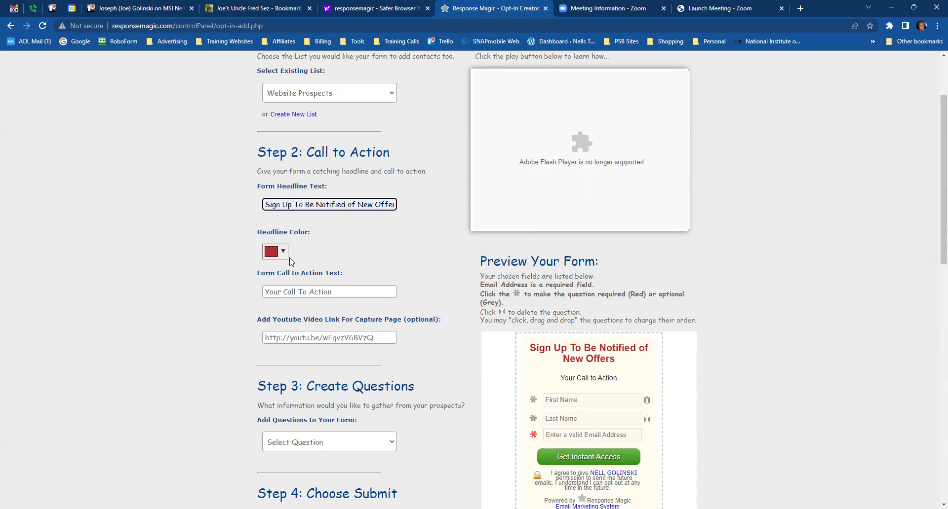
# - Change the headline colour from red to dark green #3f911e
pyautogui.scroll(-1, 722, 314)
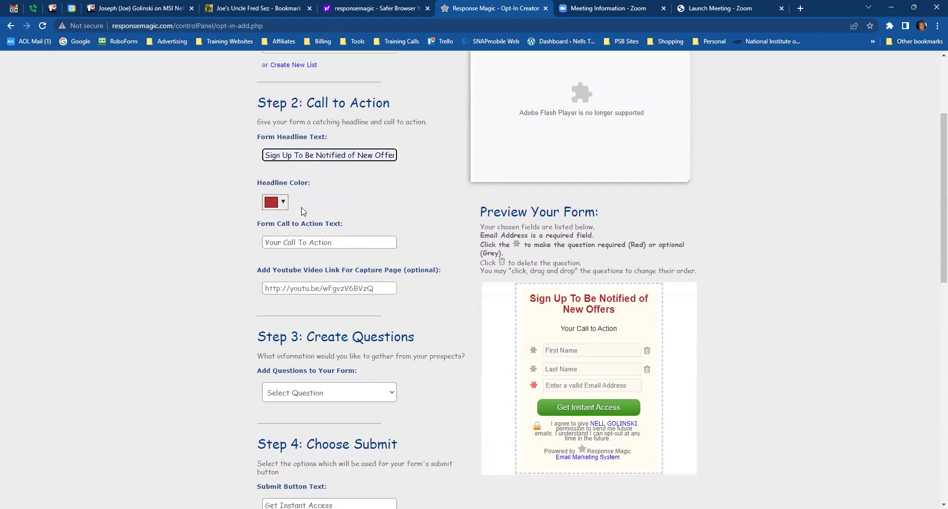
pyautogui.click(283, 207)
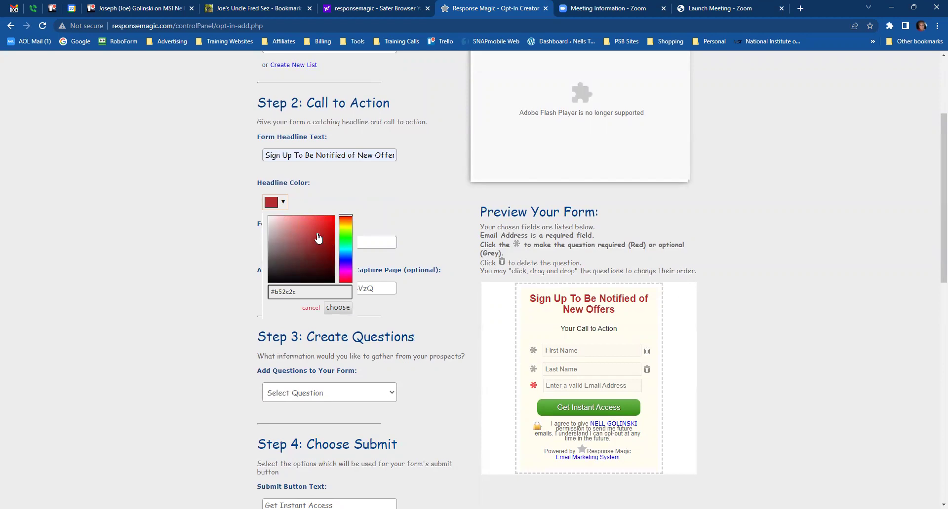
pyautogui.click(340, 235)
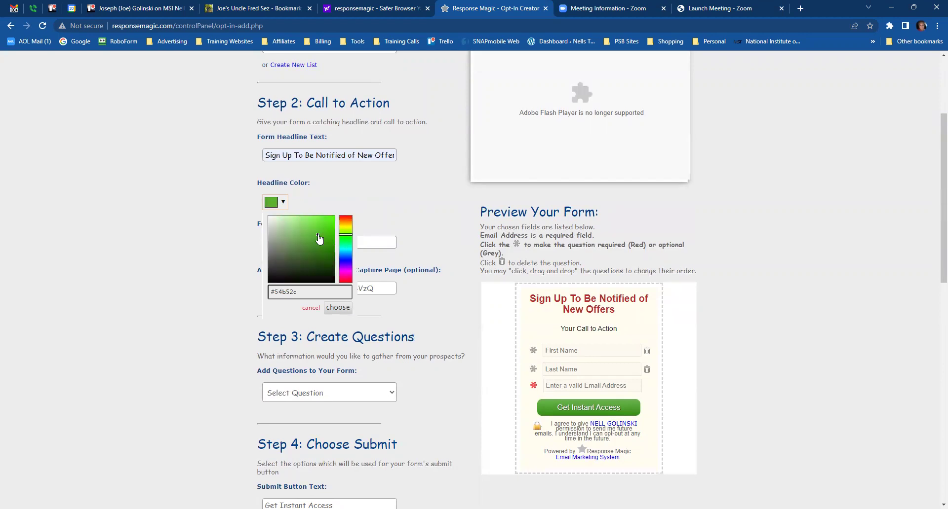
pyautogui.click(316, 234)
pyautogui.moveTo(317, 240); pyautogui.dragTo(320, 249)
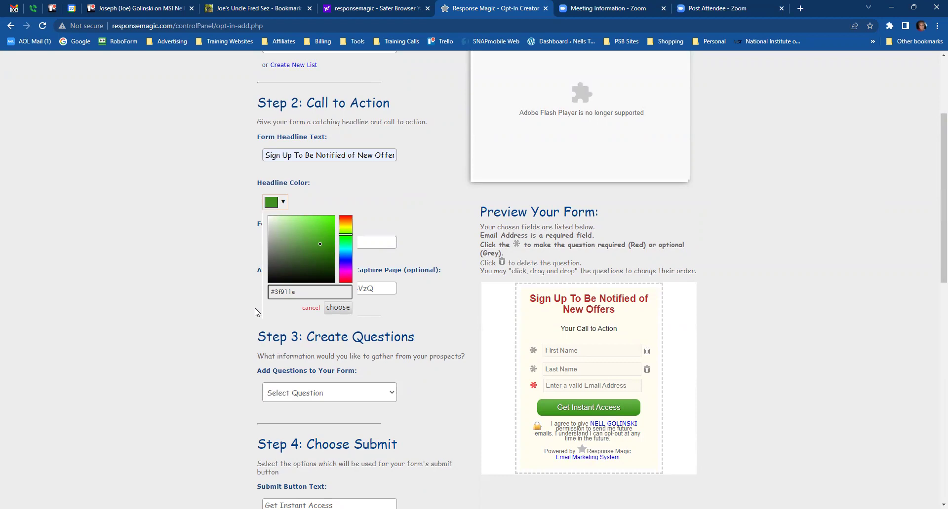
pyautogui.click(339, 308)
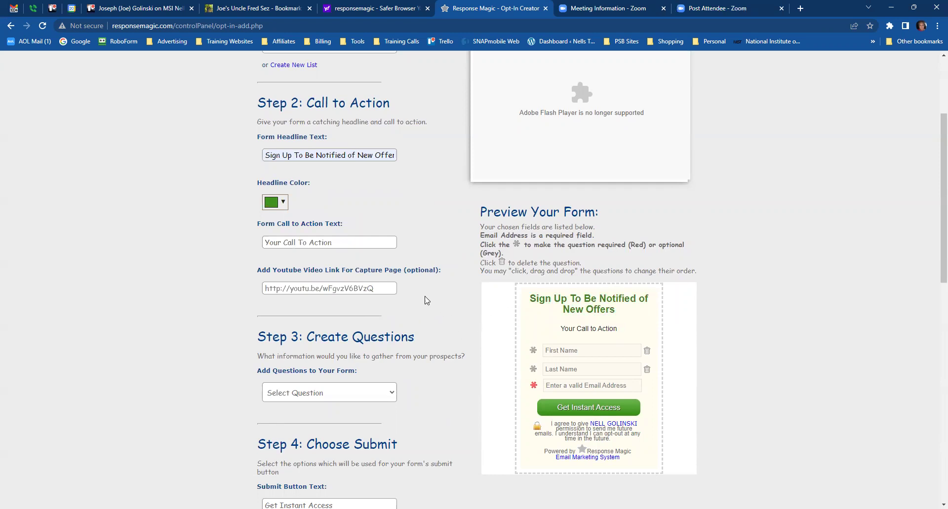
# - Add an optional Telephone question below the email field from Add Questions
pyautogui.scroll(-1, 423, 301)
pyautogui.scroll(-1, 422, 301)
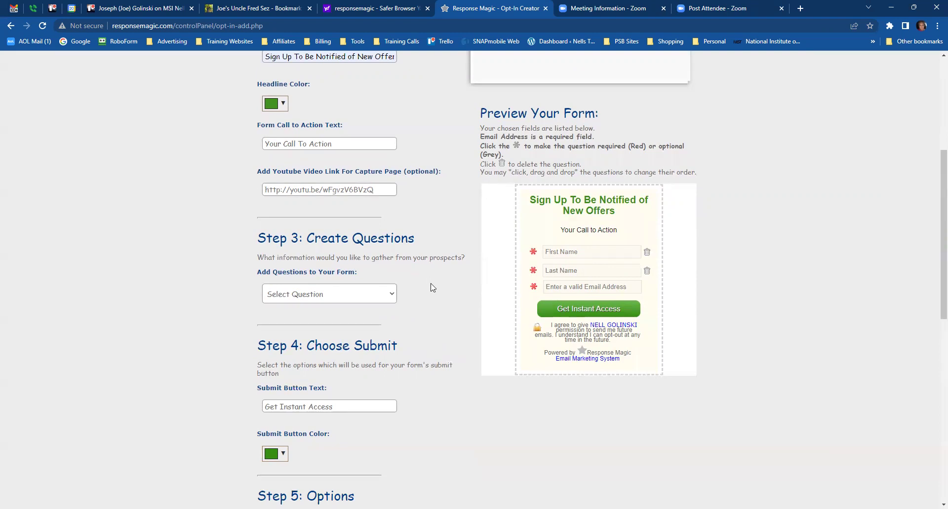
pyautogui.click(392, 295)
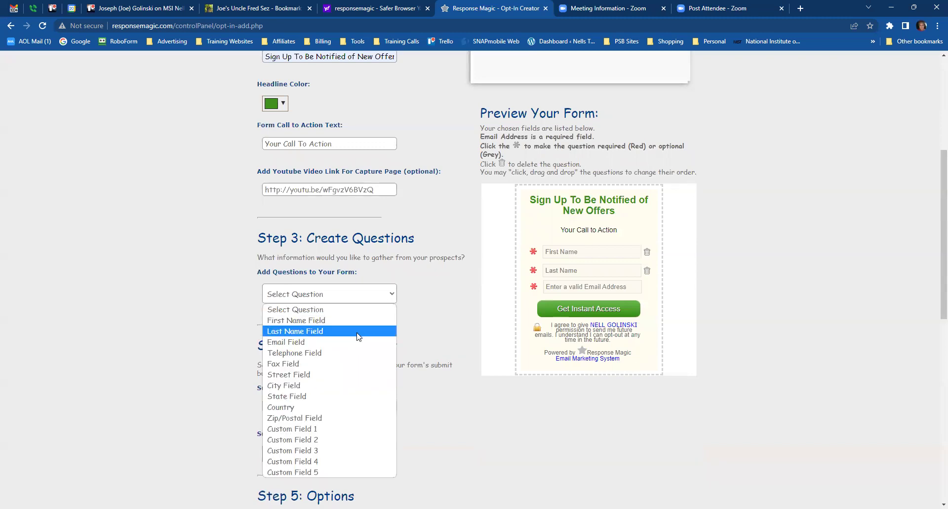
pyautogui.click(319, 353)
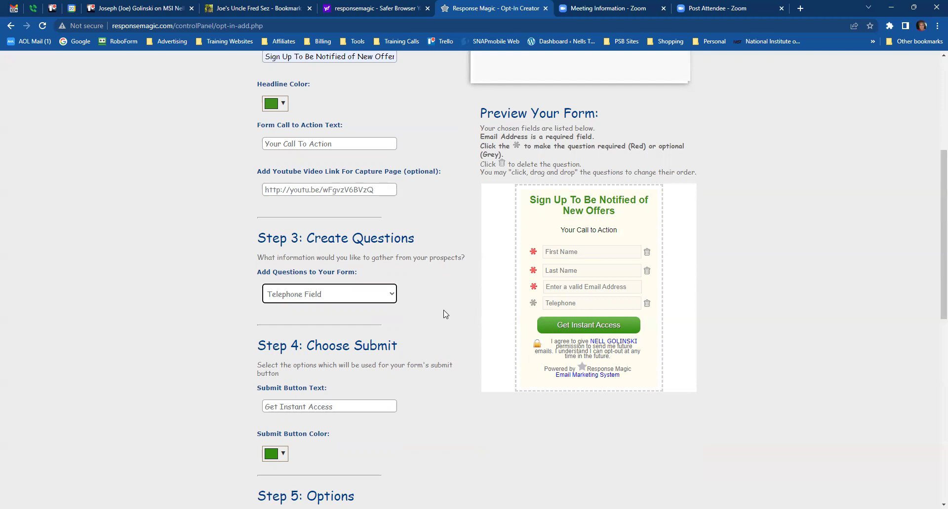
# - Add a Custom Field 1 question to the opt-in form
pyautogui.click(393, 296)
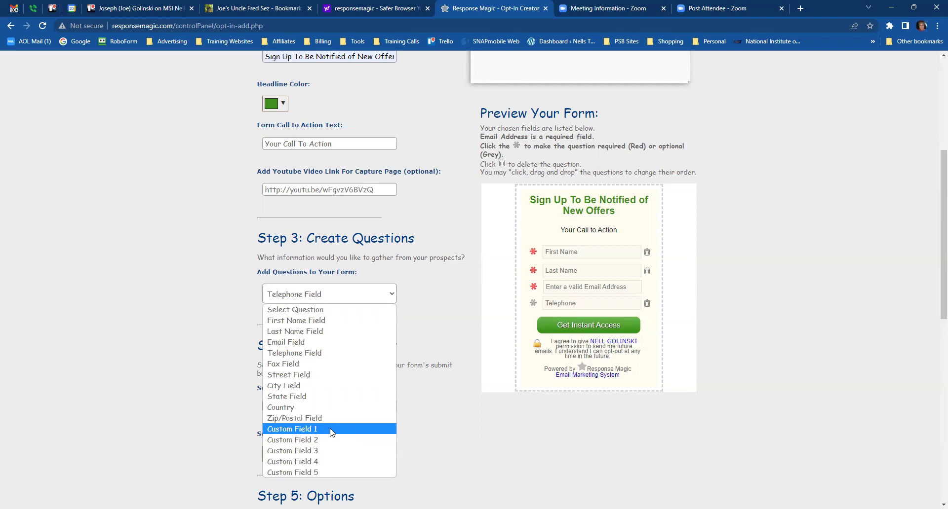
pyautogui.click(294, 429)
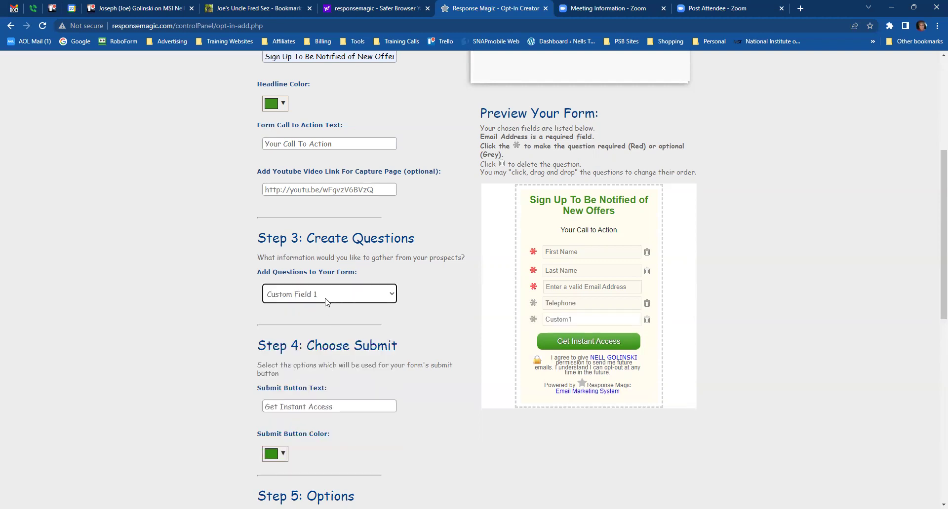
pyautogui.click(296, 295)
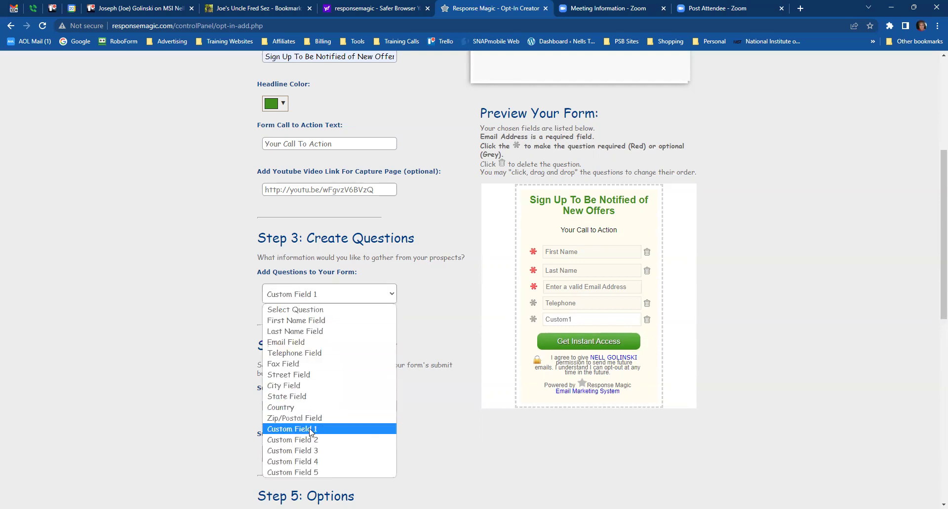
pyautogui.click(311, 430)
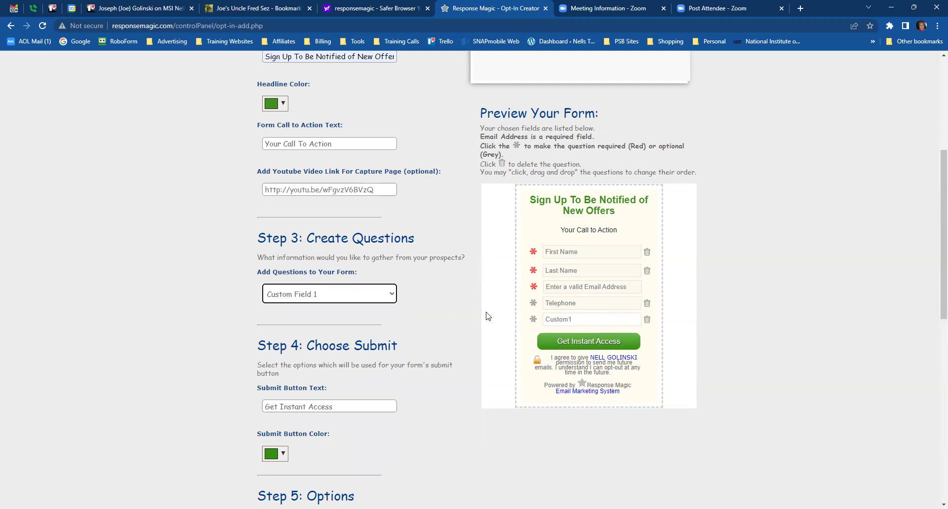
# - Label the custom question 'City, State' and mark it required
pyautogui.click(563, 322)
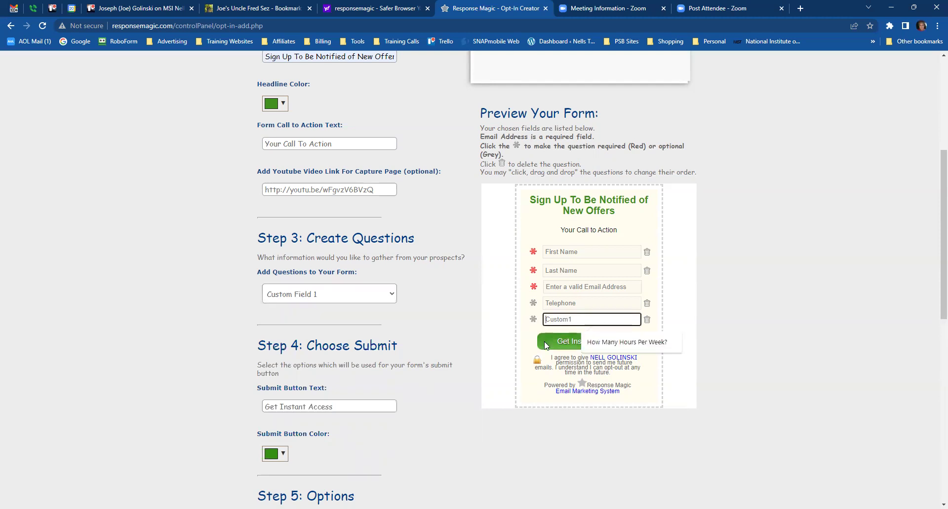
pyautogui.write('Time ')
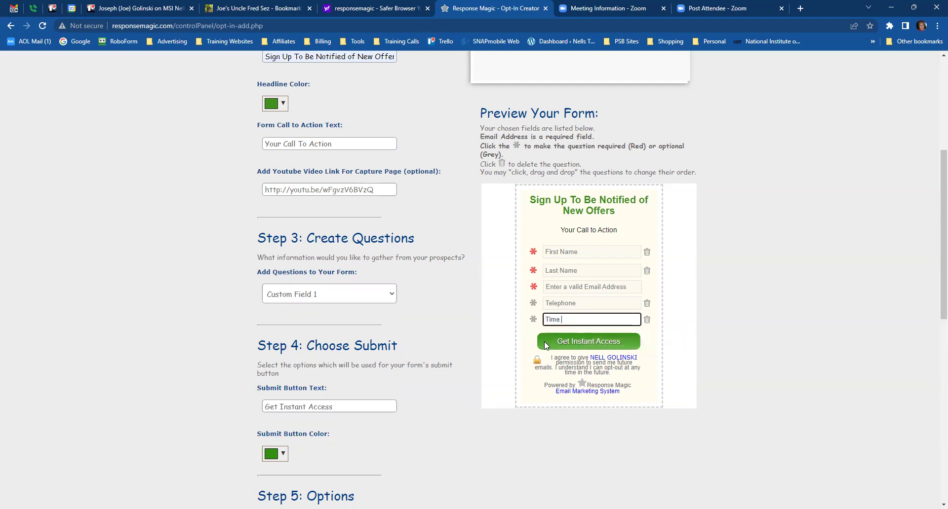
pyautogui.write('Zone')
pyautogui.press('BackSpace')
pyautogui.press('BackSpace')
pyautogui.press('BackSpace')
pyautogui.press('BackSpace')
pyautogui.press('BackSpace')
pyautogui.press('BackSpace')
pyautogui.press('BackSpace')
pyautogui.write('City, Star')
pyautogui.write('e')
pyautogui.press('BackSpace')
pyautogui.press('BackSpace')
pyautogui.write('te')
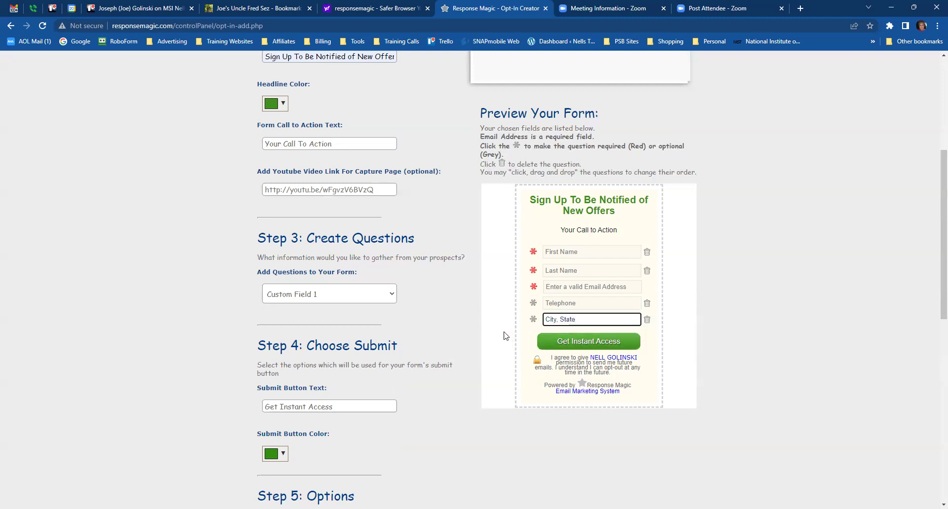
pyautogui.click(433, 310)
pyautogui.click(532, 320)
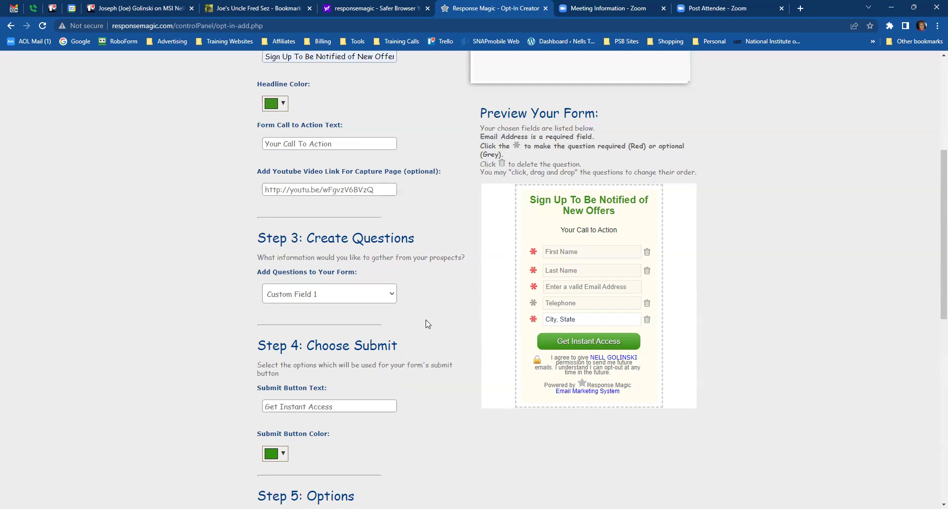
pyautogui.scroll(-1, 433, 319)
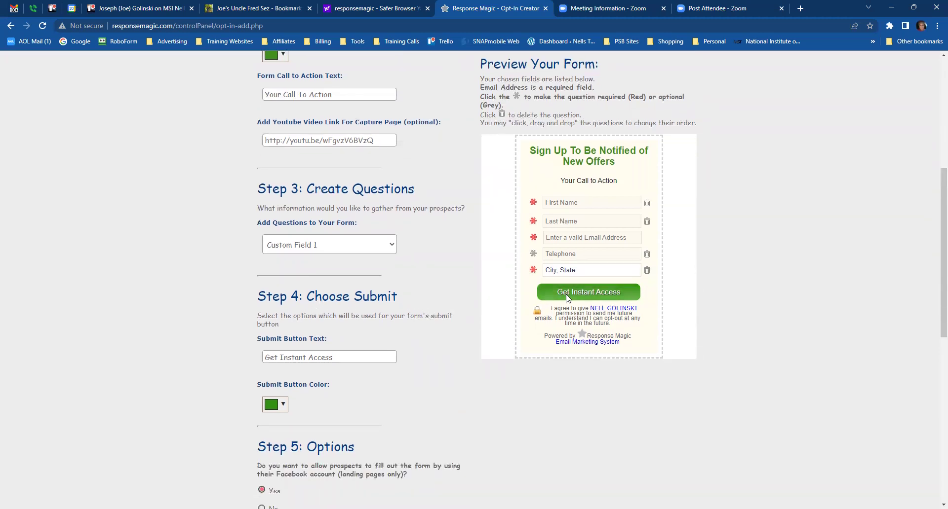
pyautogui.scroll(-1, 395, 350)
pyautogui.scroll(-1, 395, 349)
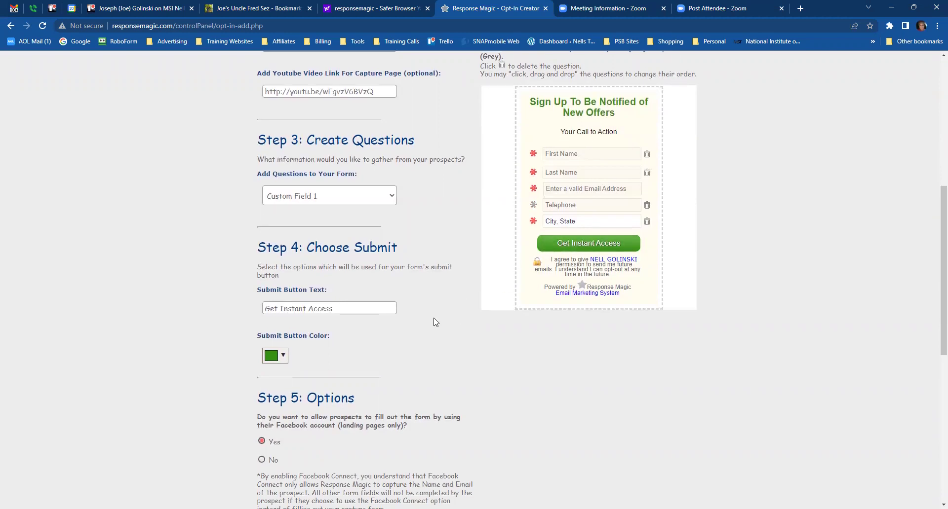
pyautogui.scroll(1, 434, 321)
# - Replace the call-to-action text with 'SIGN UP NOW' from the autocomplete list
pyautogui.scroll(1, 433, 319)
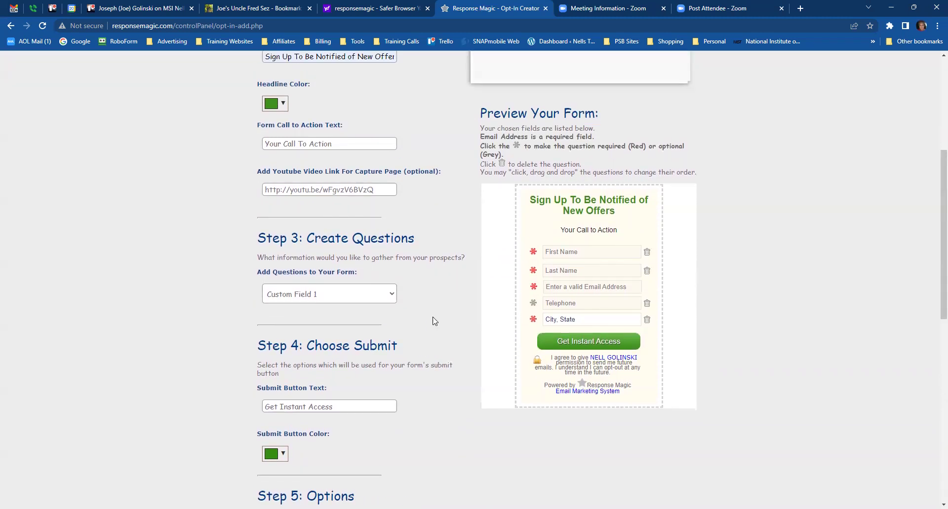
pyautogui.scroll(2, 434, 322)
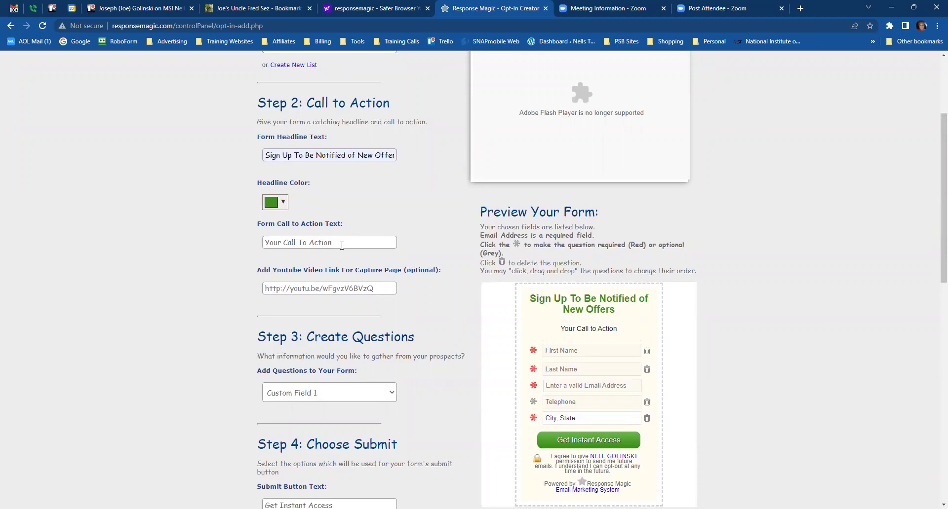
pyautogui.click(343, 243)
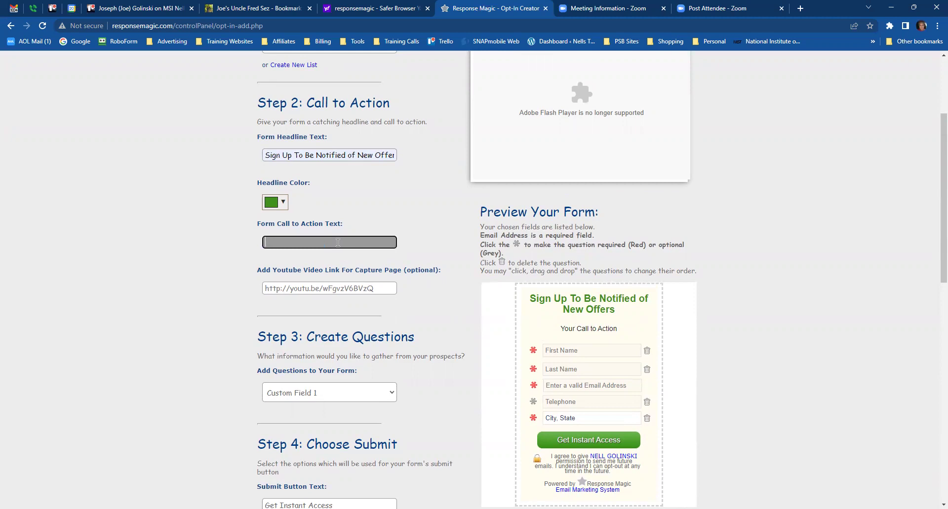
pyautogui.write('Sign')
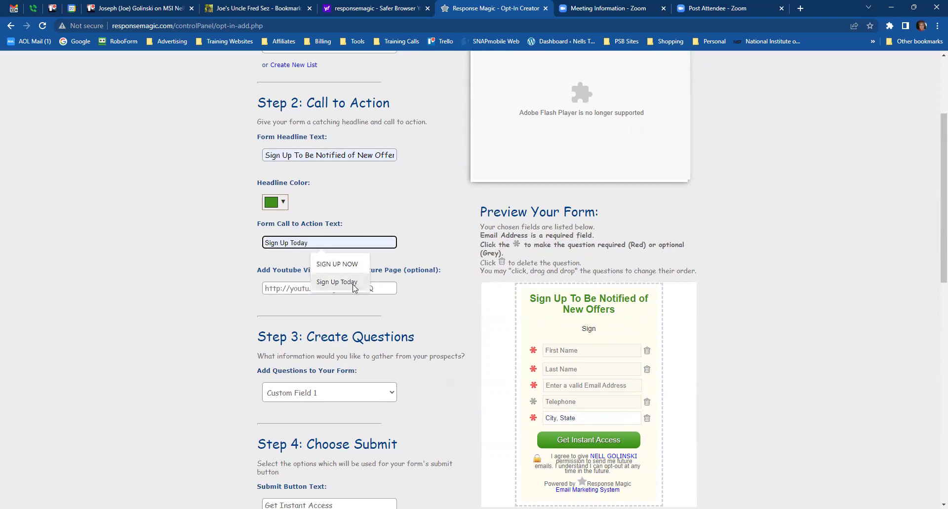
pyautogui.click(340, 266)
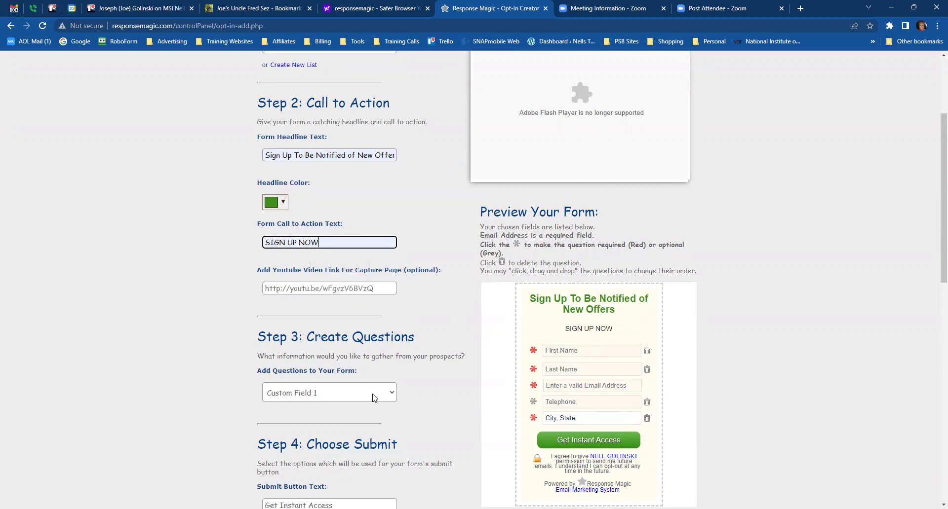
# - Replace the 'Get Instant Access' submit button text with 'DON'T MISS OUT'
pyautogui.scroll(-1, 396, 410)
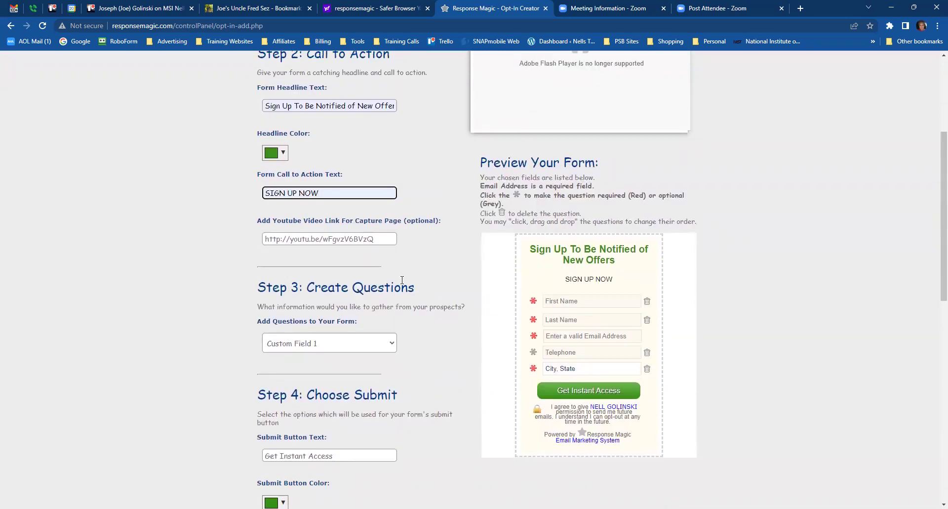
pyautogui.scroll(-3, 433, 360)
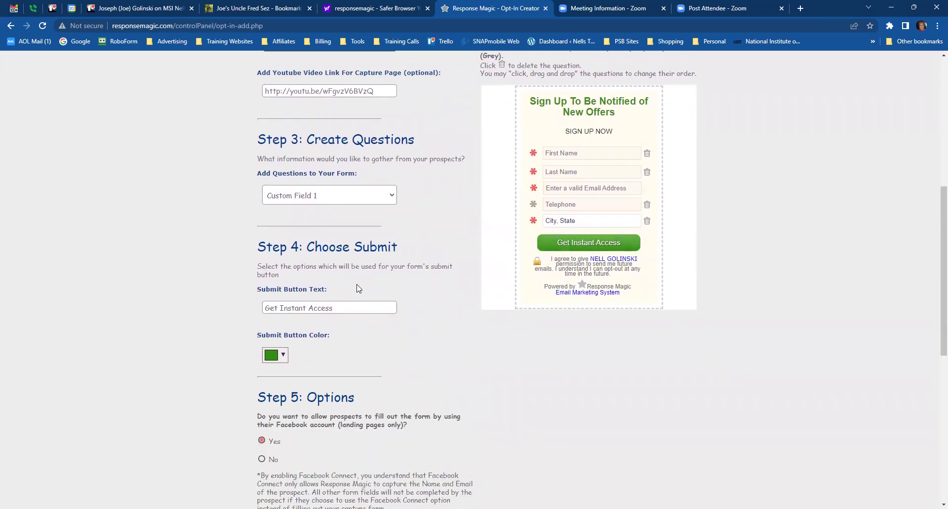
pyautogui.tripleClick(348, 308)
pyautogui.press('BackSpace')
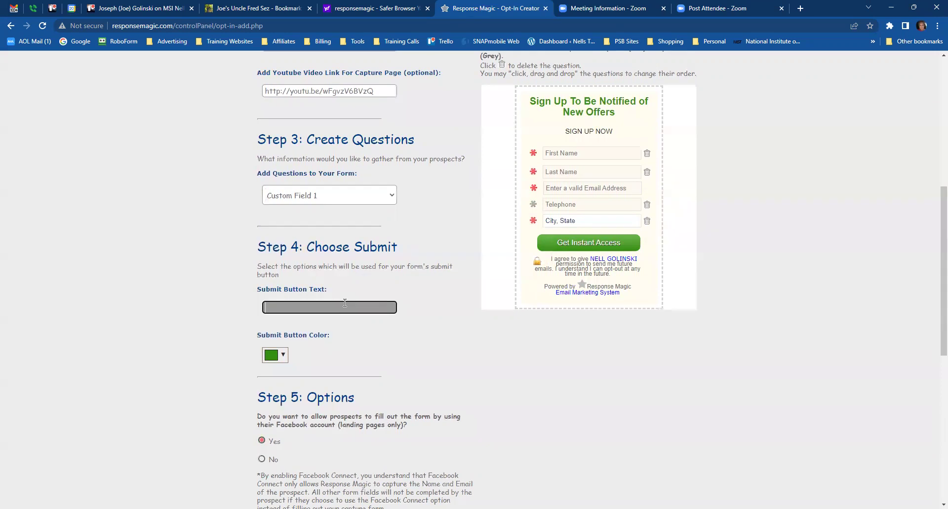
pyautogui.write('D')
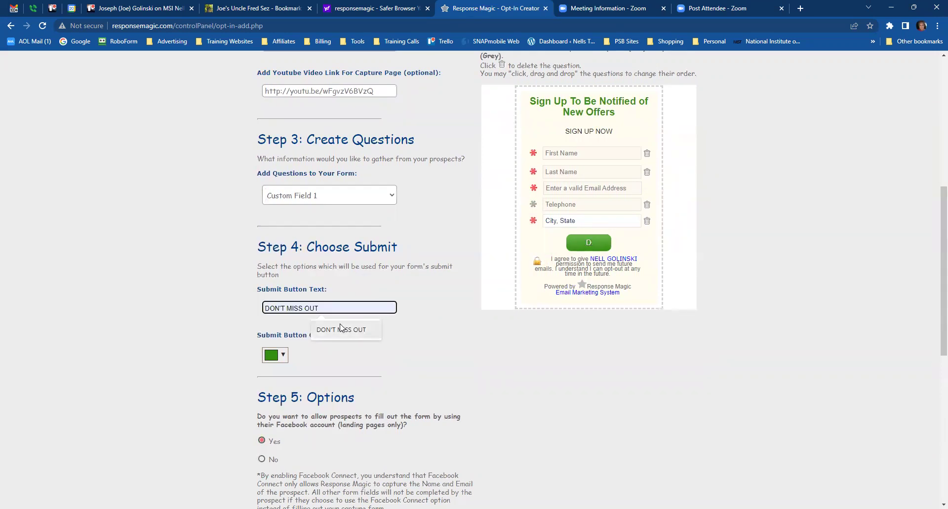
pyautogui.click(339, 330)
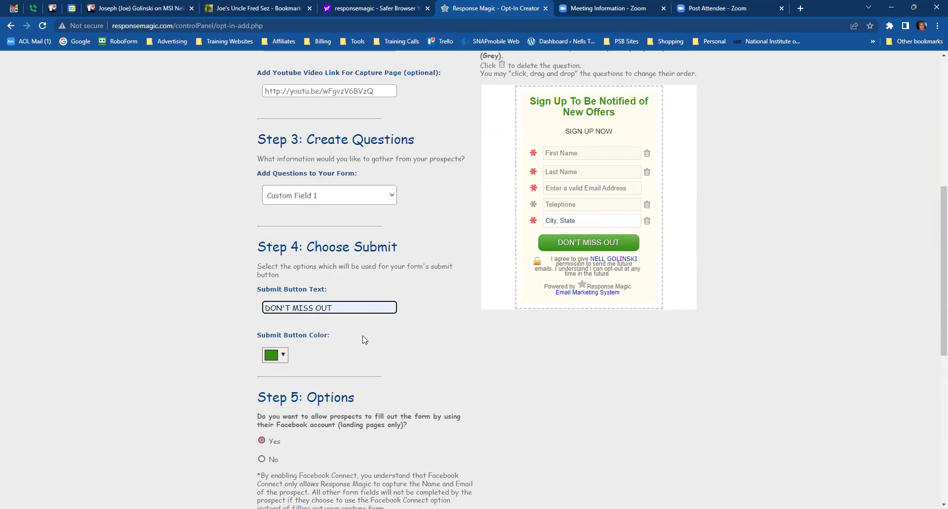
pyautogui.scroll(-1, 364, 339)
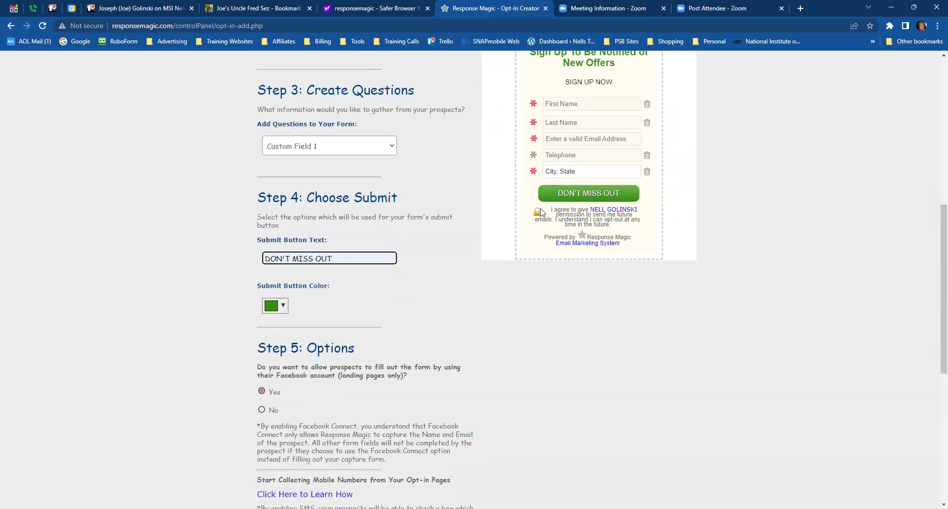
pyautogui.scroll(1, 306, 345)
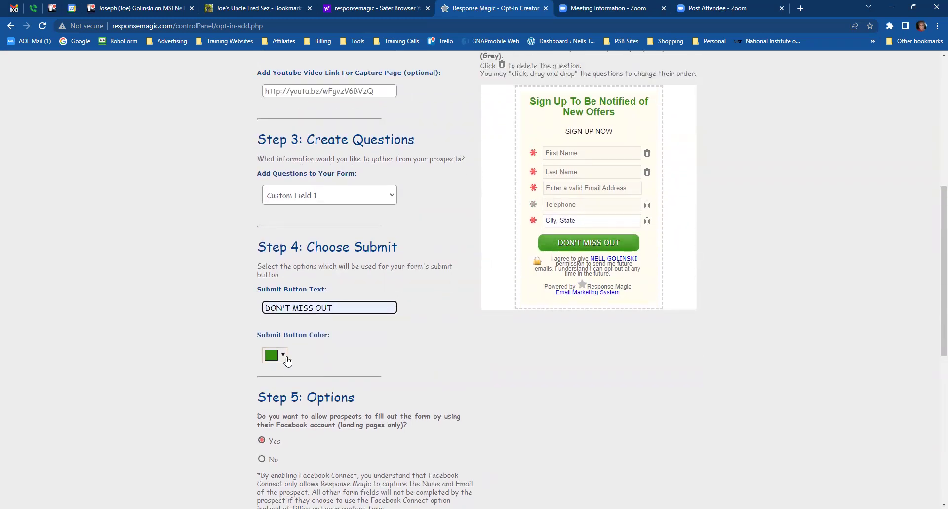
# - Try entering hex 3f9 as the submit button colour
pyautogui.click(283, 355)
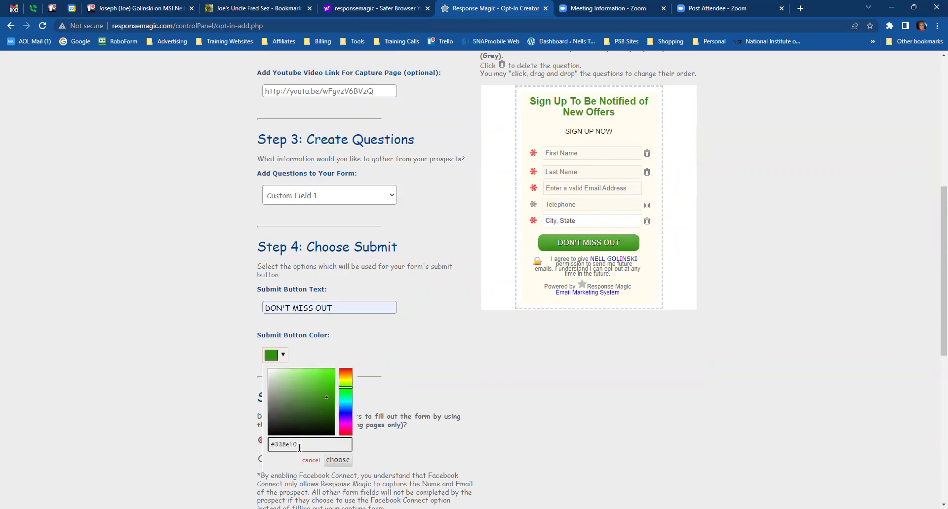
pyautogui.moveTo(300, 447); pyautogui.dragTo(273, 437)
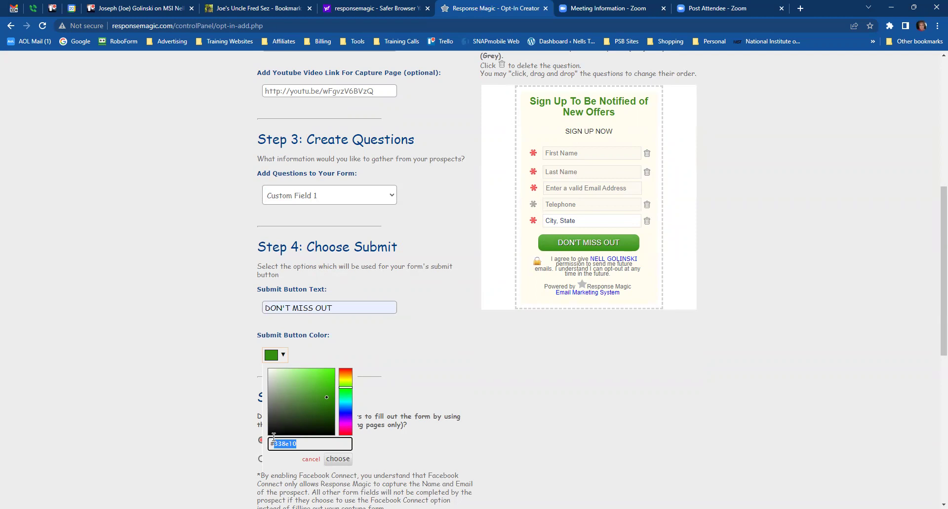
pyautogui.write('3f911e')
pyautogui.click(338, 461)
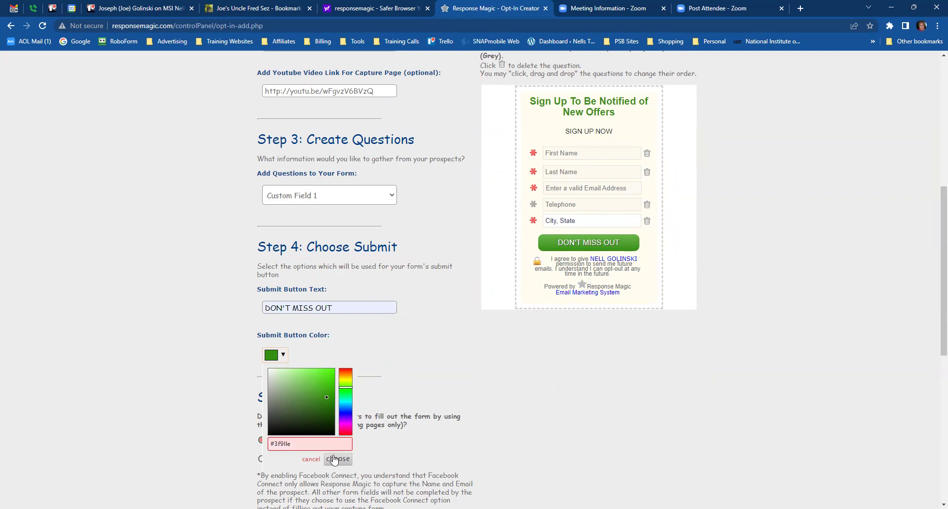
pyautogui.scroll(-2, 432, 435)
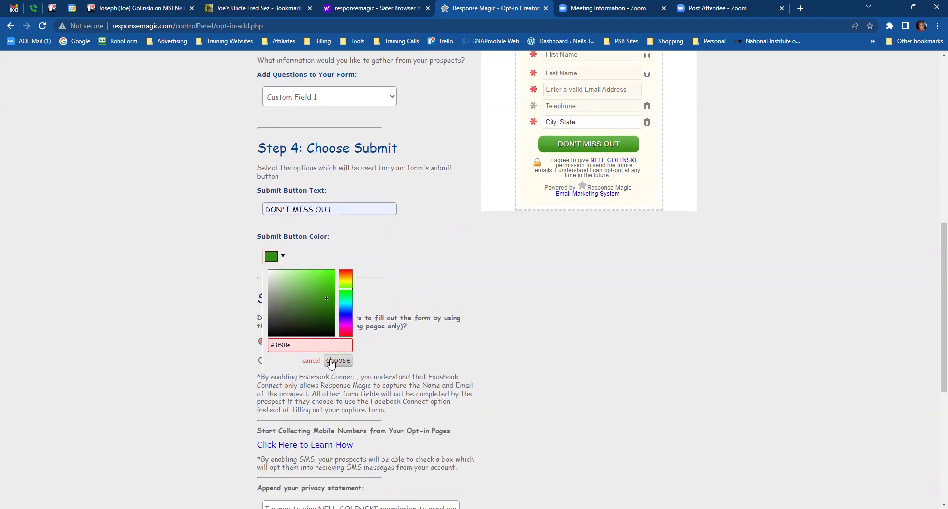
pyautogui.click(518, 353)
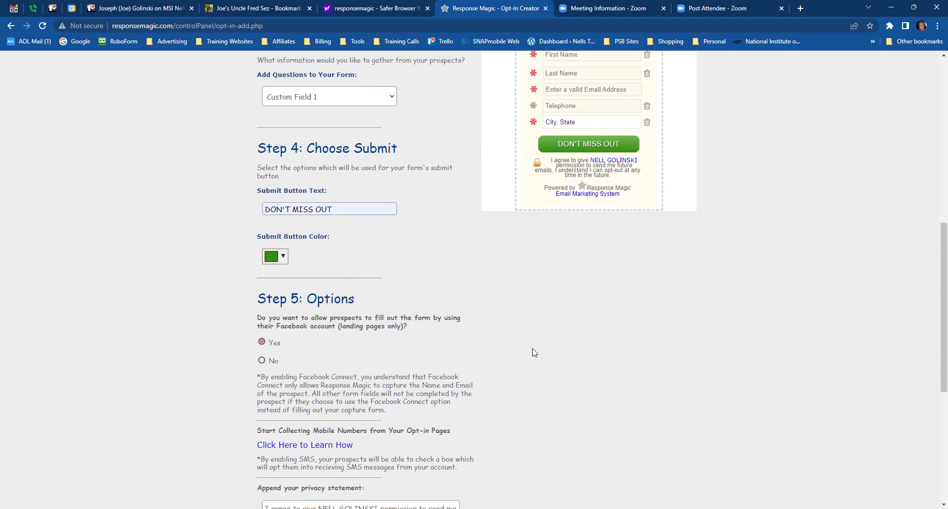
pyautogui.scroll(2, 640, 351)
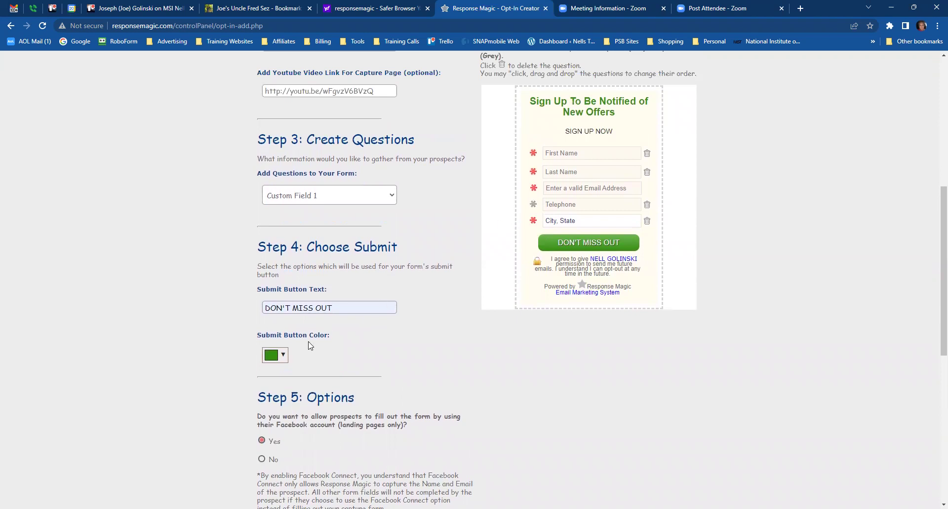
# - Adjust the hue and shade to a darker, duller green (#3d700f) and apply it
pyautogui.click(275, 355)
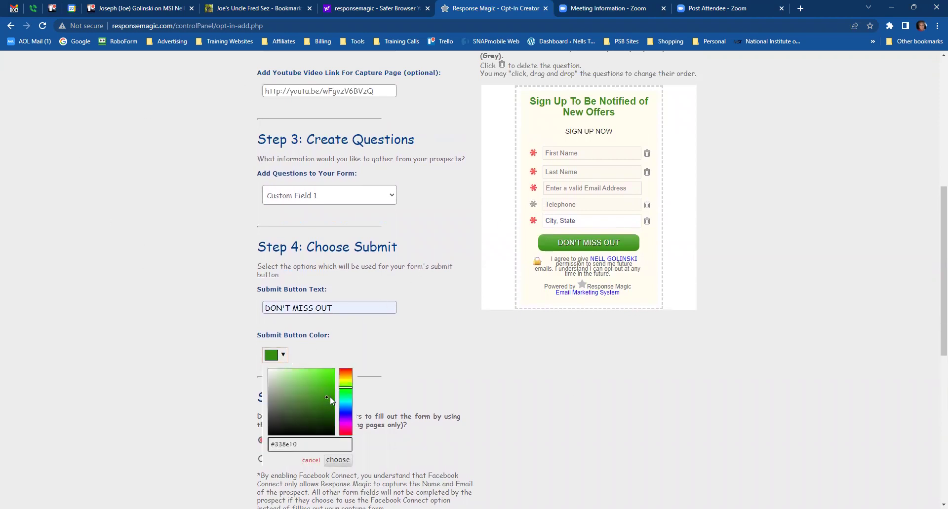
pyautogui.moveTo(347, 391); pyautogui.dragTo(344, 392)
pyautogui.click(300, 444)
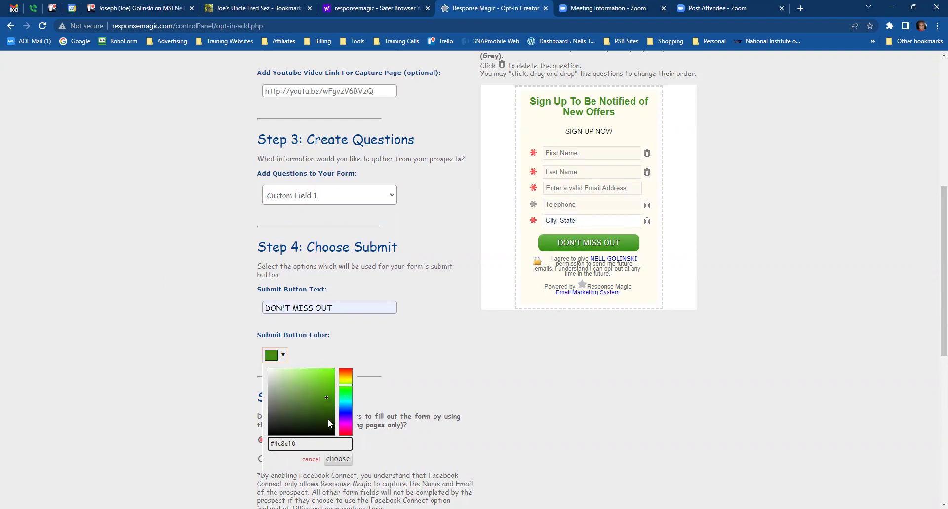
pyautogui.moveTo(324, 403)
pyautogui.mouseDown()
pyautogui.moveTo(328, 394)
pyautogui.moveTo(327, 407)
pyautogui.mouseUp()
pyautogui.click(338, 459)
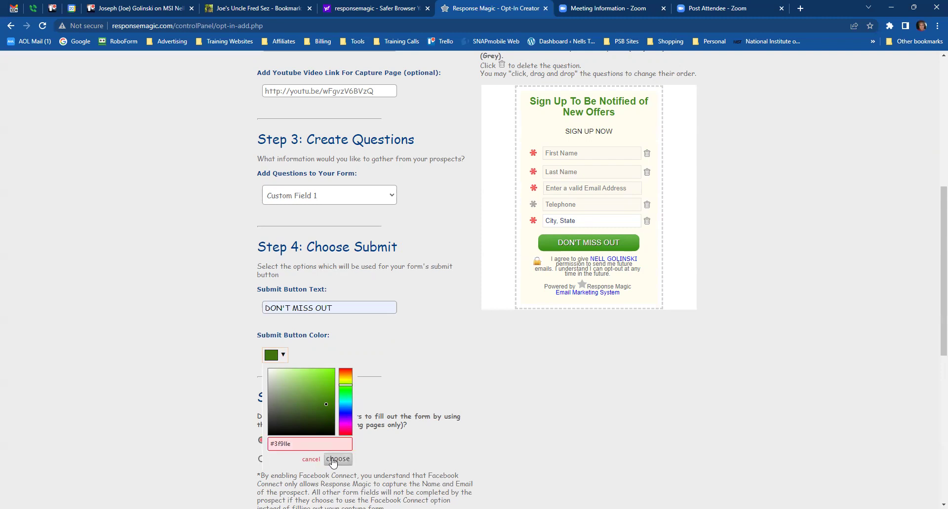
pyautogui.click(325, 406)
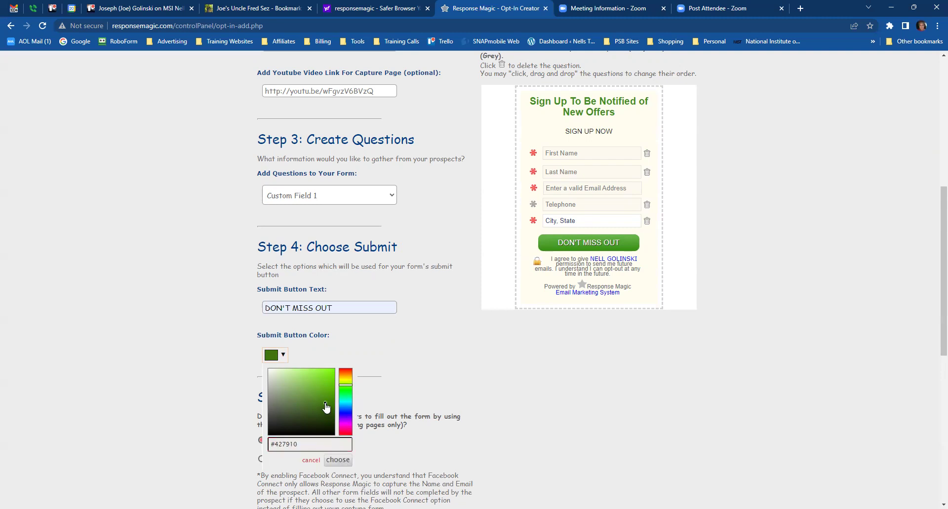
pyautogui.moveTo(325, 404); pyautogui.dragTo(325, 406)
pyautogui.click(337, 460)
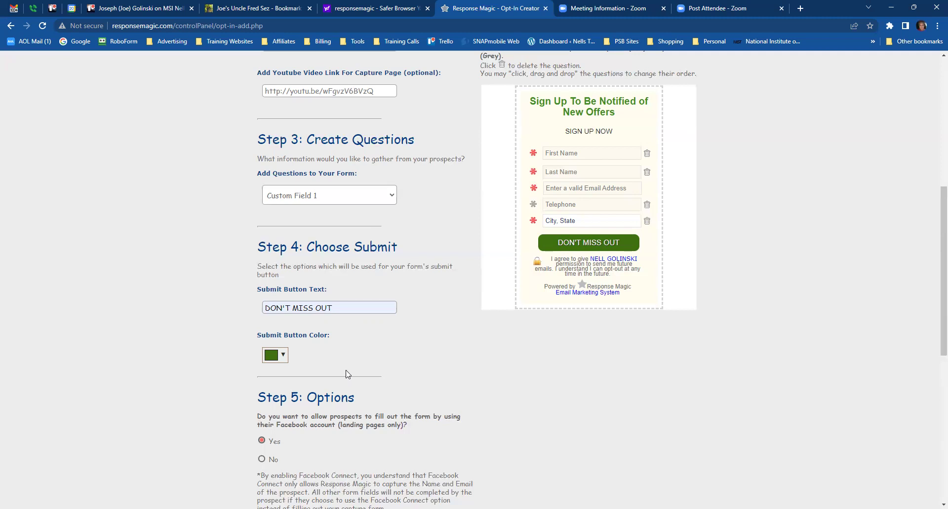
# - Select No for Facebook Connect in Step 5: Options
pyautogui.scroll(-2, 494, 383)
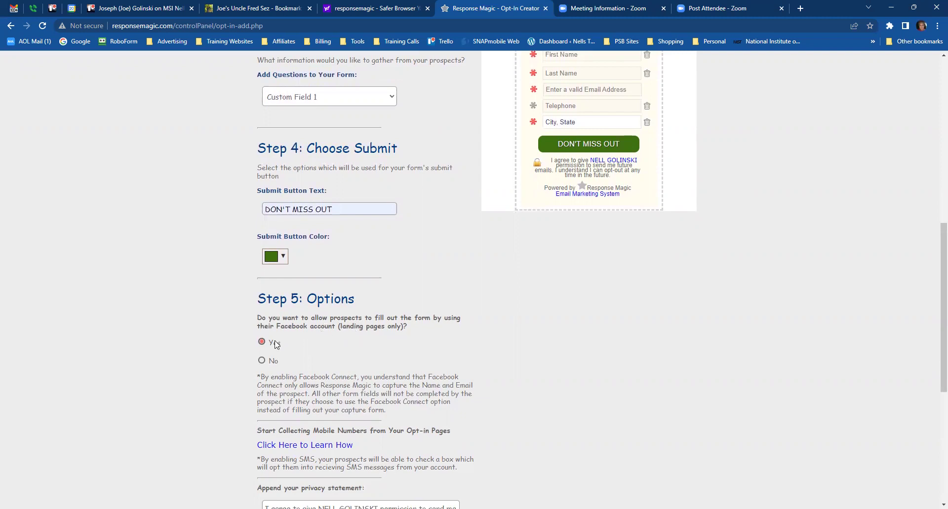
pyautogui.click(264, 363)
pyautogui.scroll(-3, 529, 320)
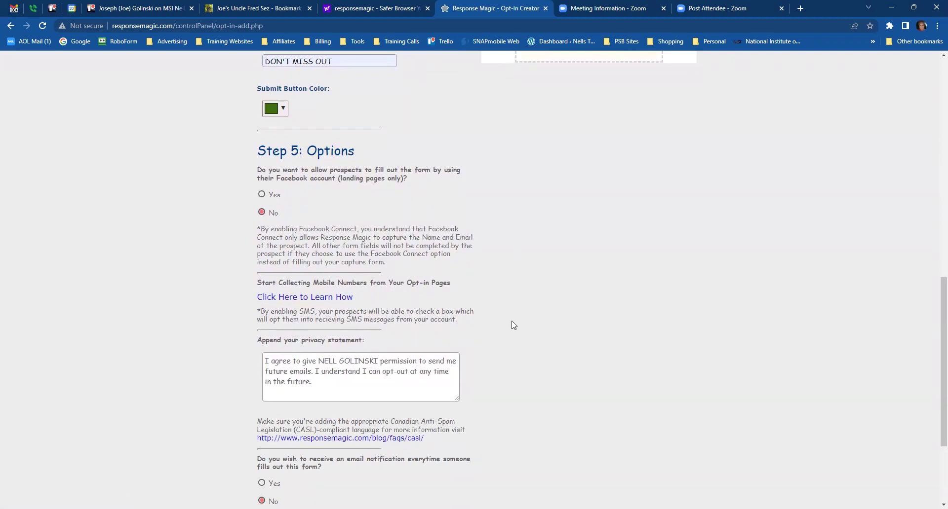
pyautogui.scroll(-2, 519, 352)
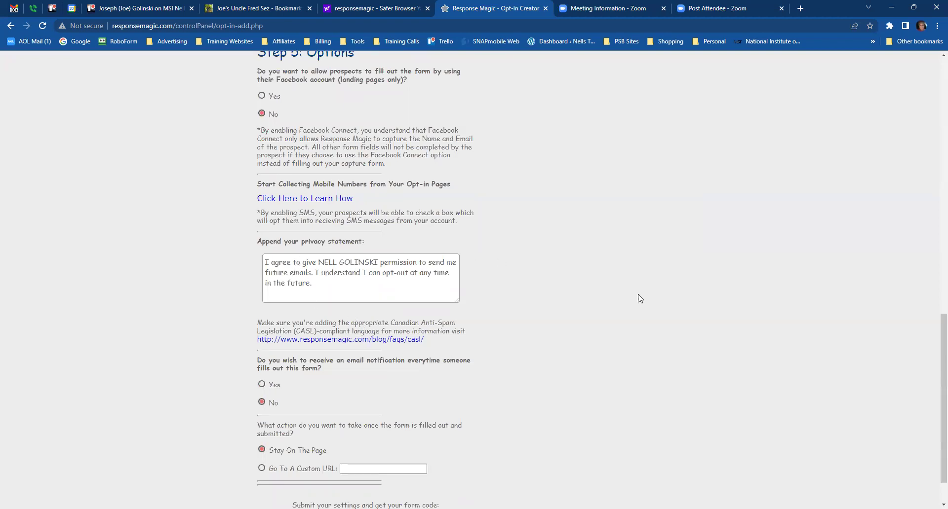
pyautogui.scroll(5, 713, 288)
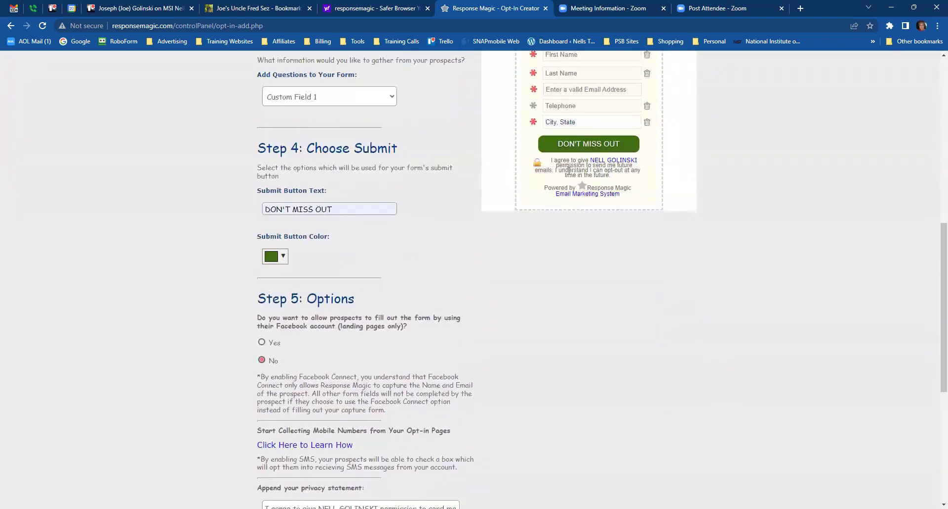
pyautogui.scroll(-3, 641, 371)
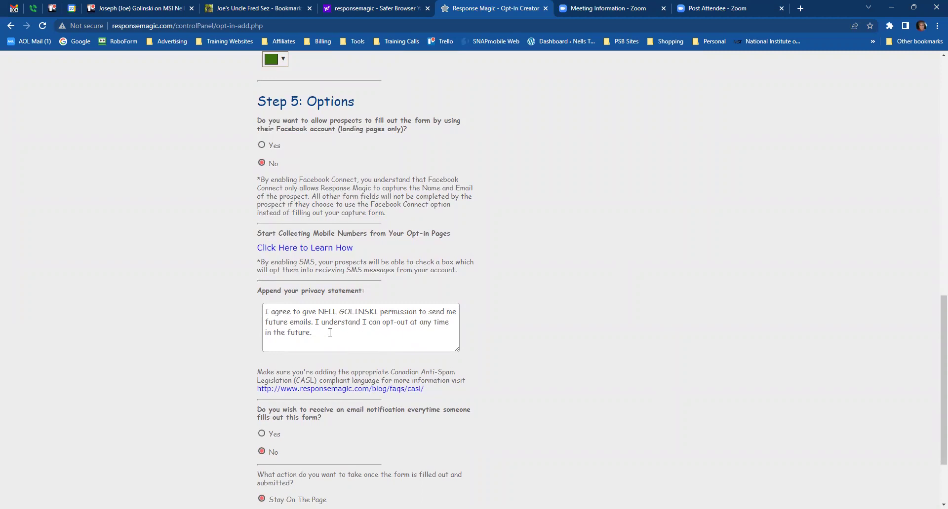
# - Replace the first name in the Append your privacy statement box with the owner's first name
pyautogui.tripleClick(320, 313)
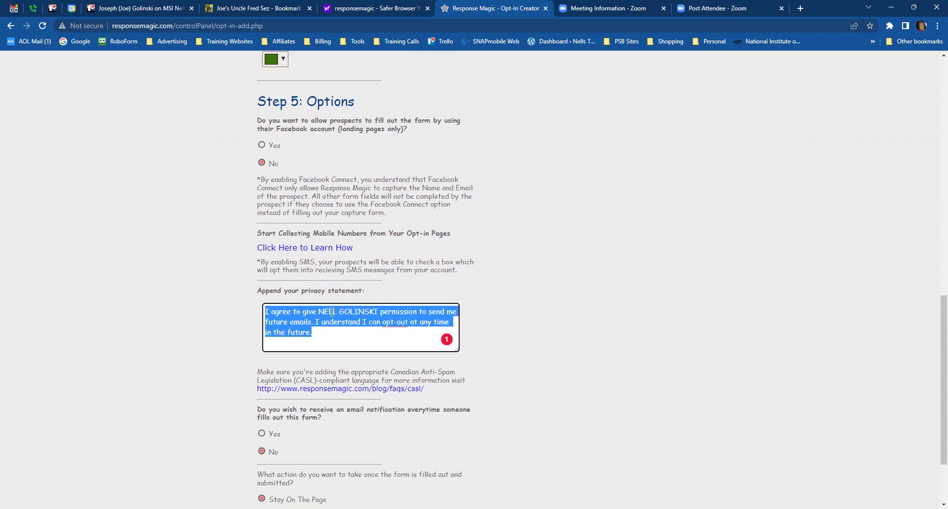
pyautogui.click(333, 312)
pyautogui.moveTo(337, 313); pyautogui.dragTo(319, 314)
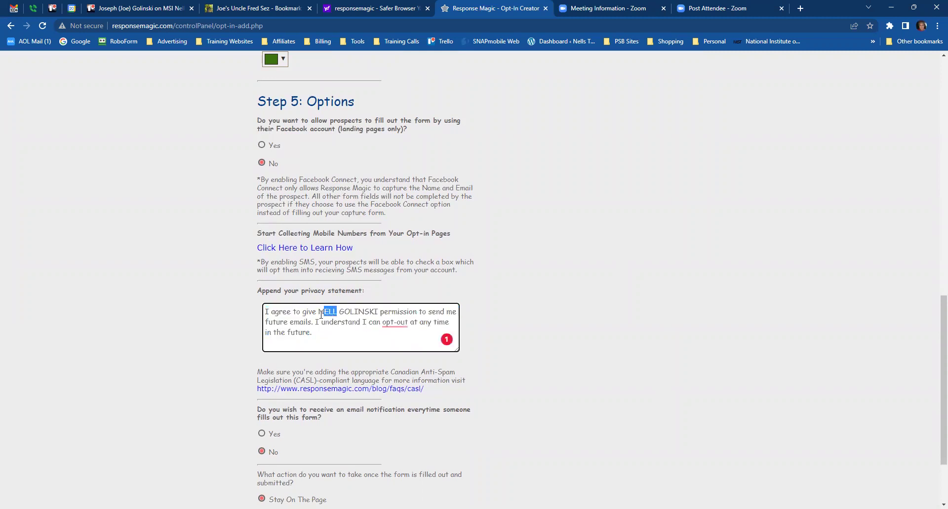
pyautogui.write('Jo')
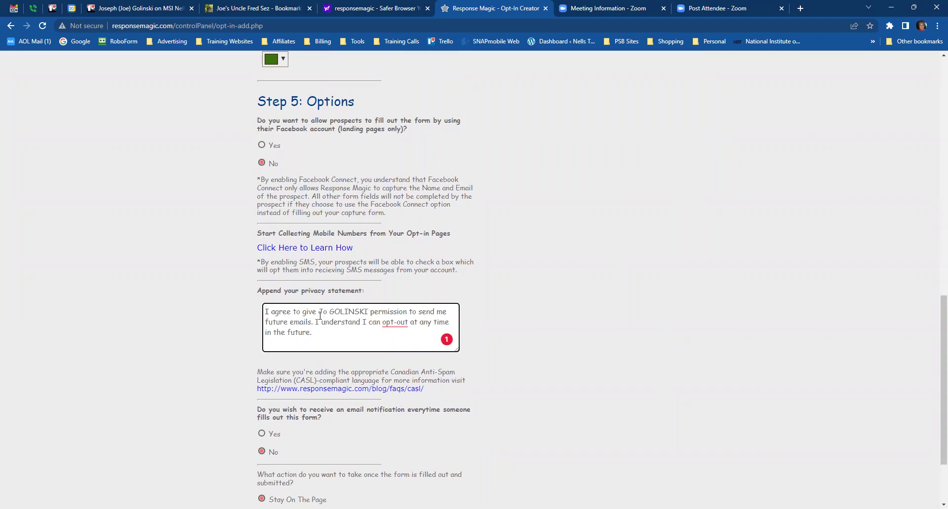
pyautogui.press('BackSpace')
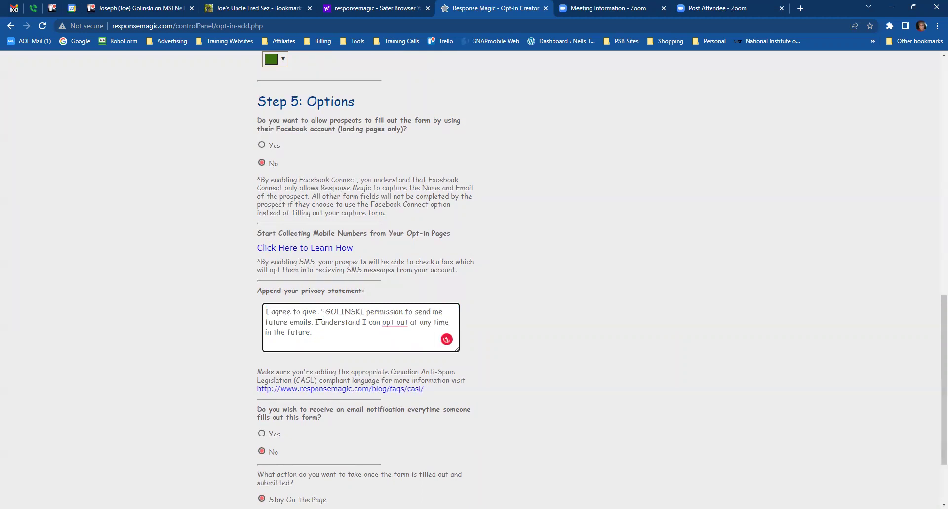
pyautogui.write('OE')
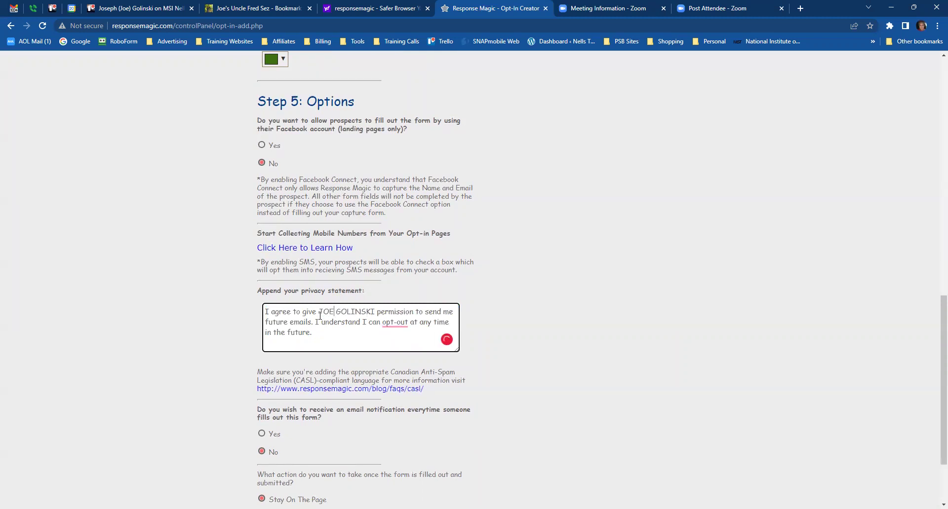
pyautogui.click(479, 355)
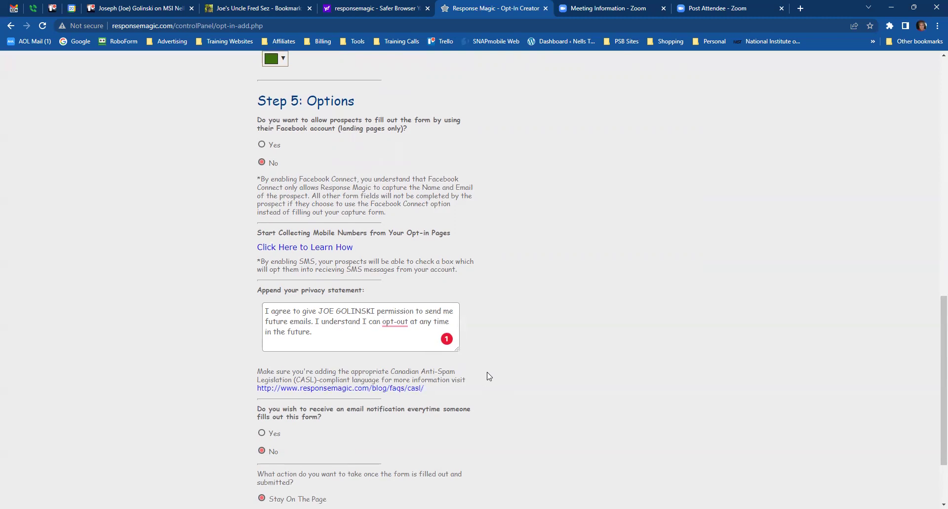
# - Choose Yes under 'Do you wish to receive an email notification'
pyautogui.scroll(-1, 488, 376)
pyautogui.scroll(-1, 488, 376)
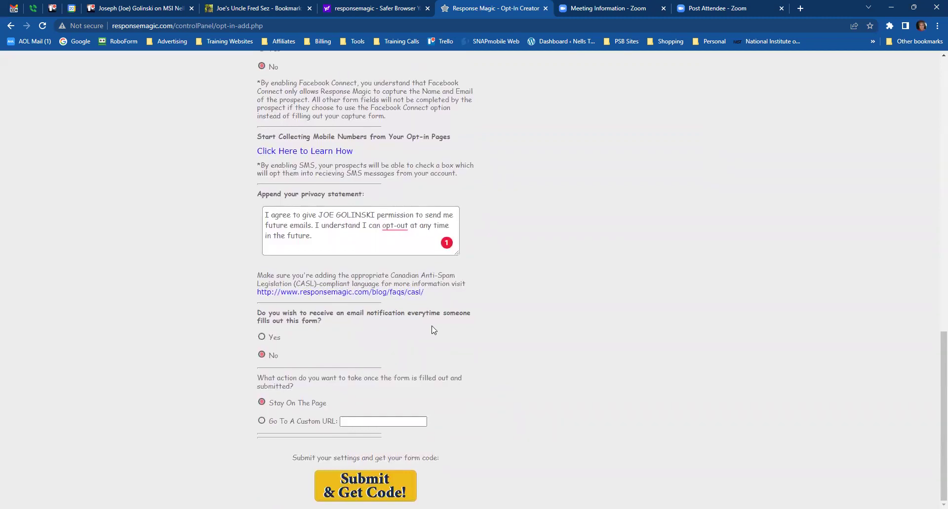
pyautogui.click(262, 337)
pyautogui.scroll(7, 531, 317)
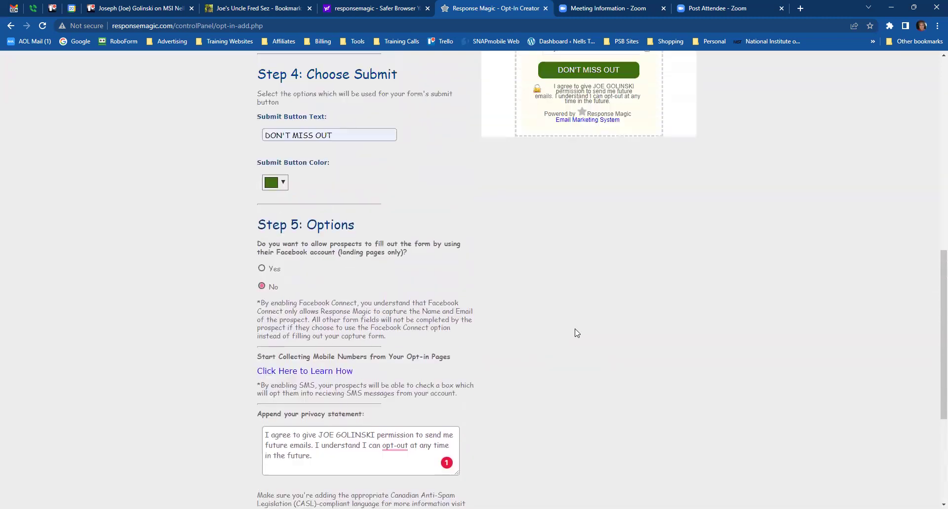
pyautogui.scroll(2, 540, 370)
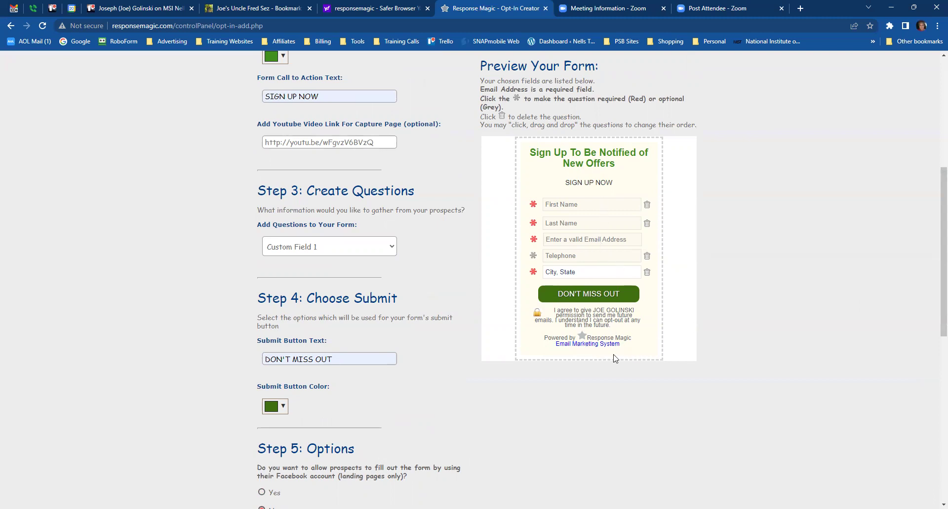
pyautogui.scroll(-2, 640, 374)
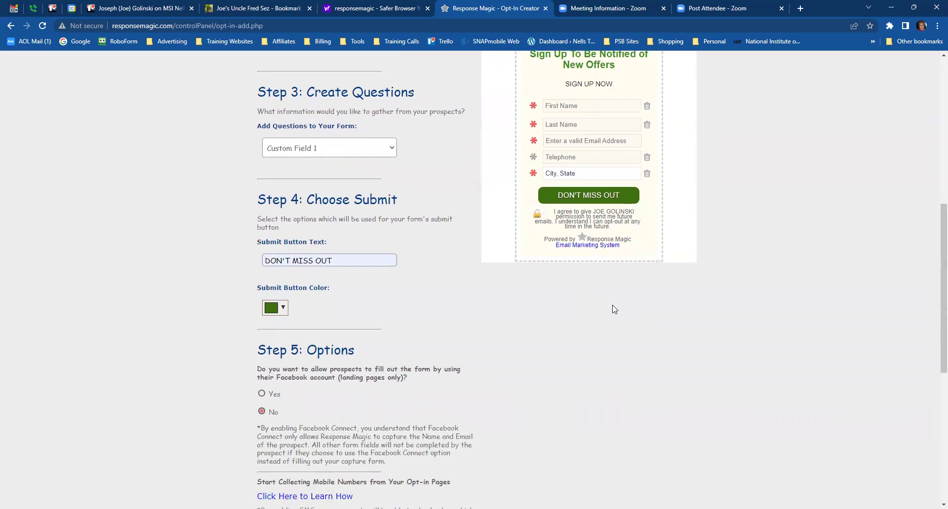
pyautogui.scroll(1, 616, 315)
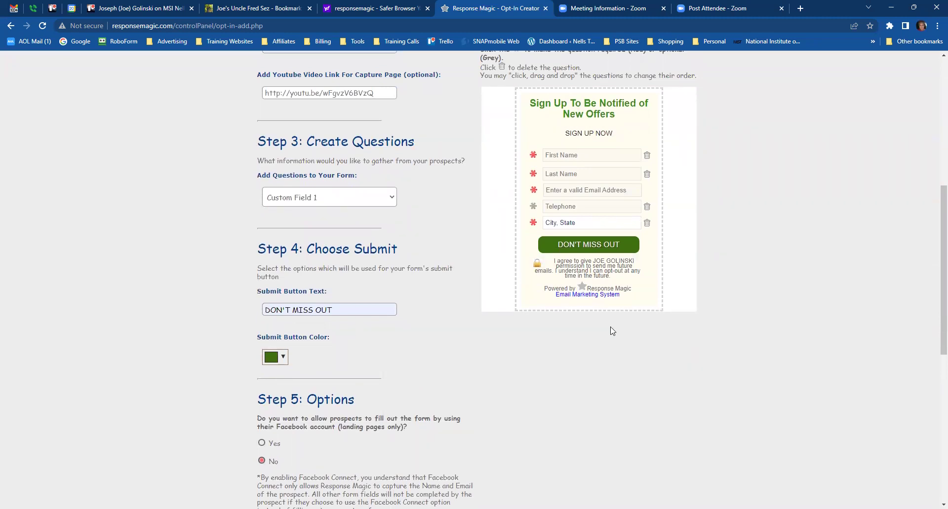
pyautogui.scroll(-1, 627, 338)
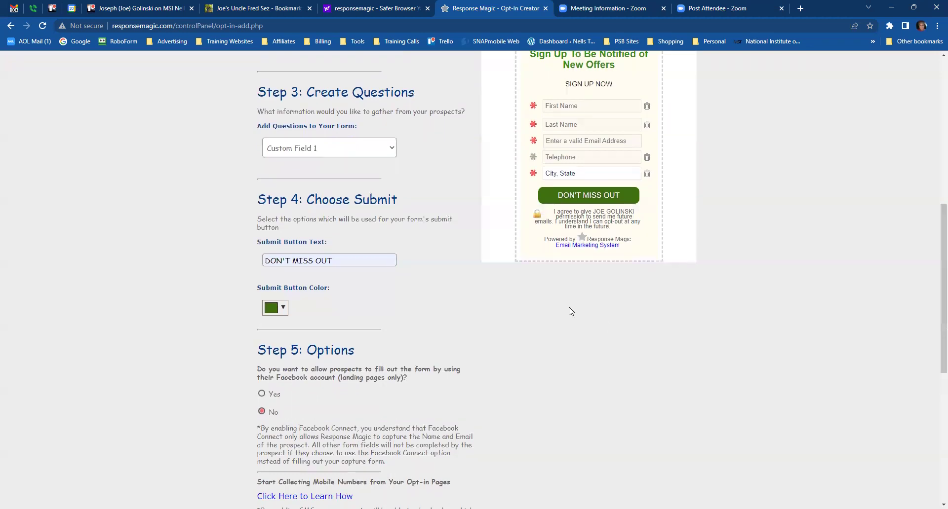
pyautogui.scroll(-7, 617, 335)
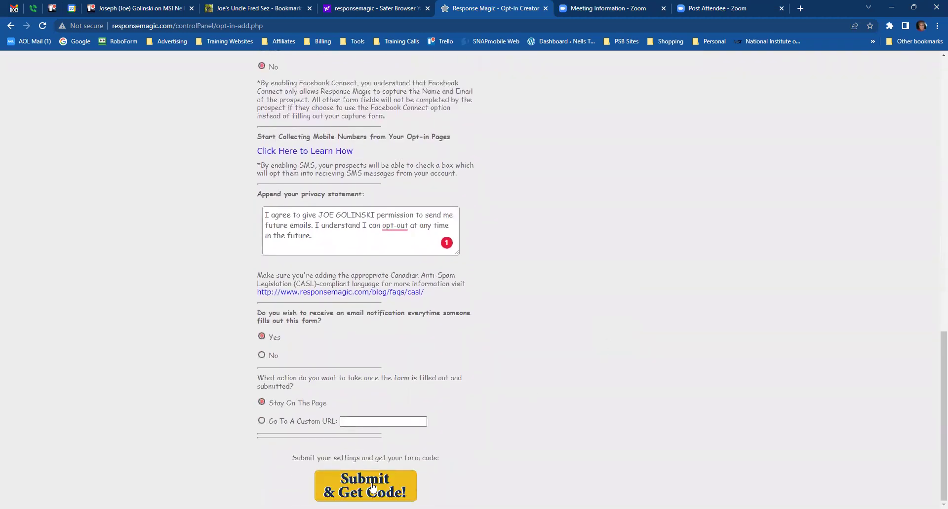
# - Submit & Get Code, select the Option 2 widget code, and switch to the WordPress tab
pyautogui.click(371, 490)
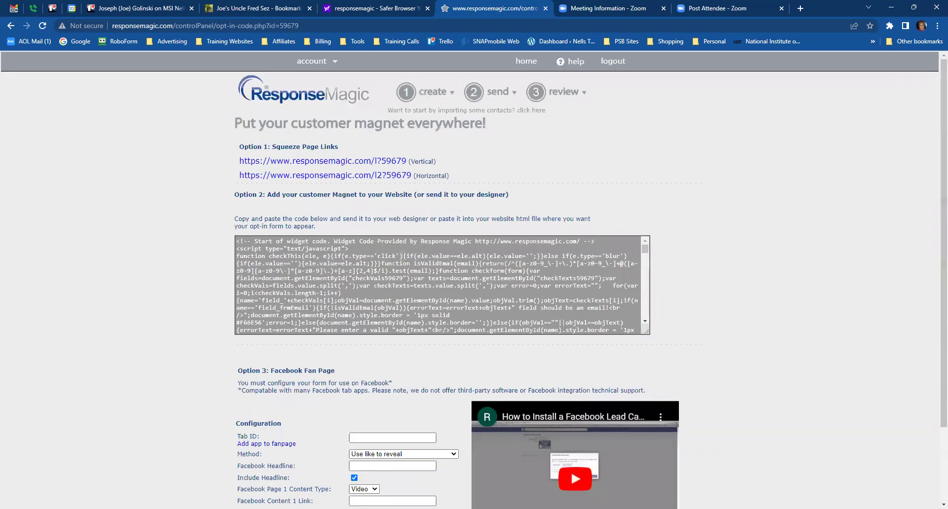
pyautogui.click(427, 279)
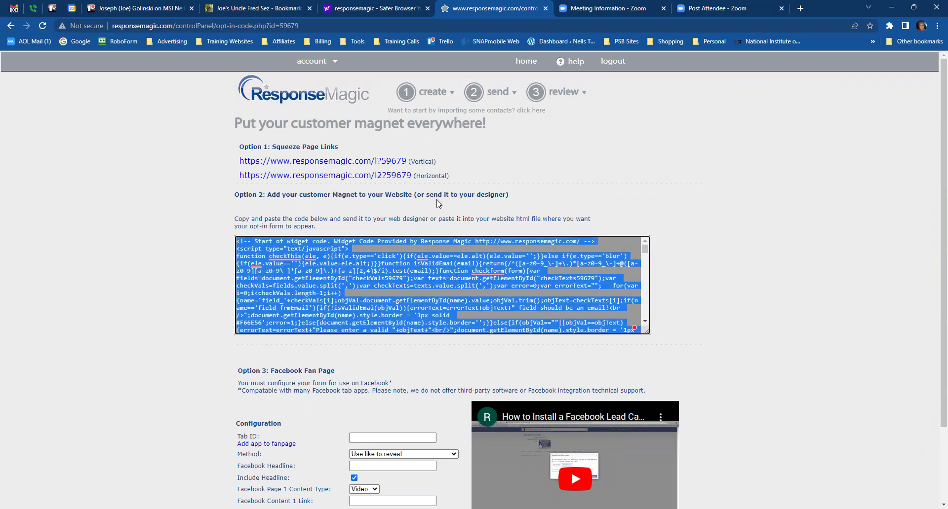
pyautogui.click(270, 8)
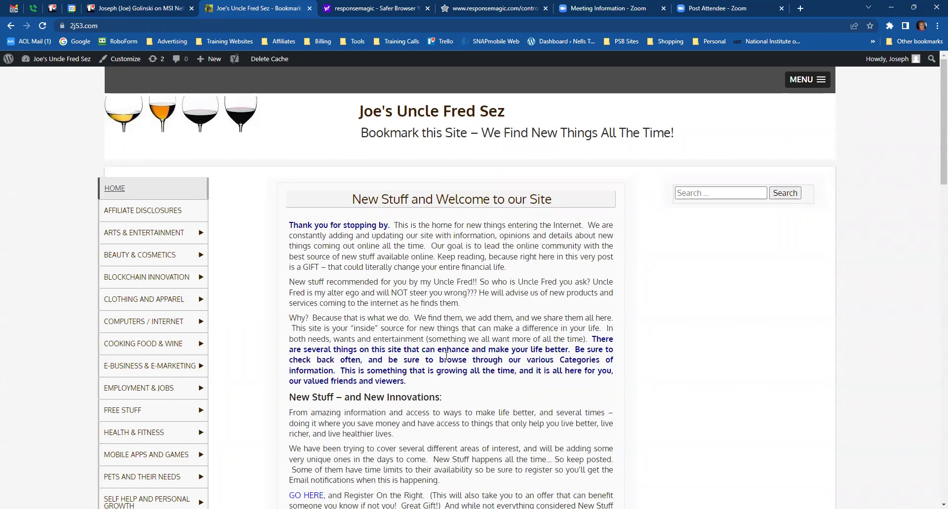
# - Open Appearance > Widgets and dismiss the block widgets welcome message
pyautogui.moveTo(53, 64)
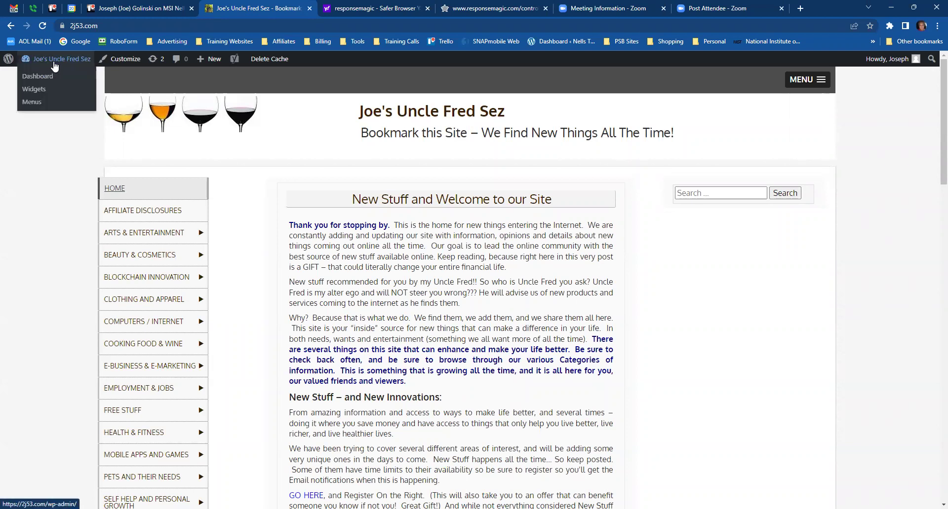
pyautogui.click(33, 90)
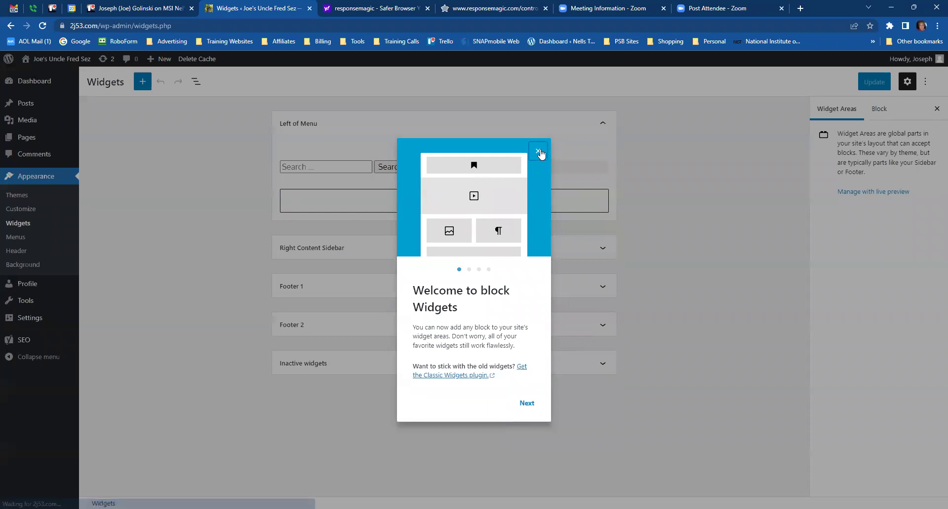
pyautogui.click(539, 151)
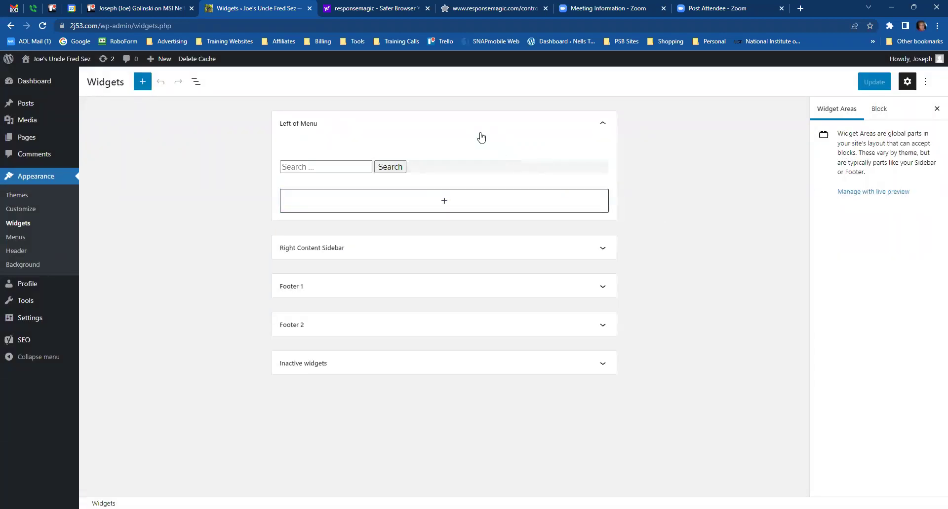
# - Insert a Custom HTML block in Left of Menu, paste the ResponseMagic code, preview, and update
pyautogui.click(443, 202)
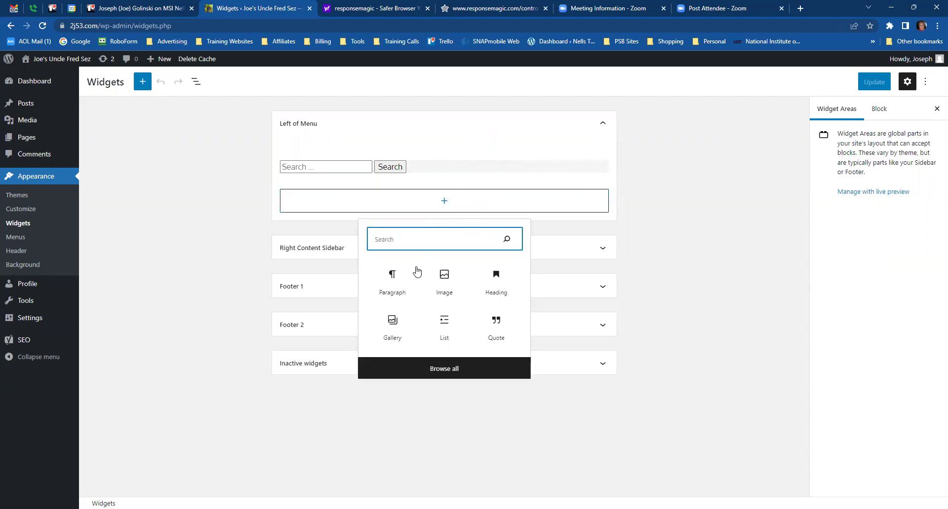
pyautogui.click(443, 374)
pyautogui.scroll(-8, 187, 255)
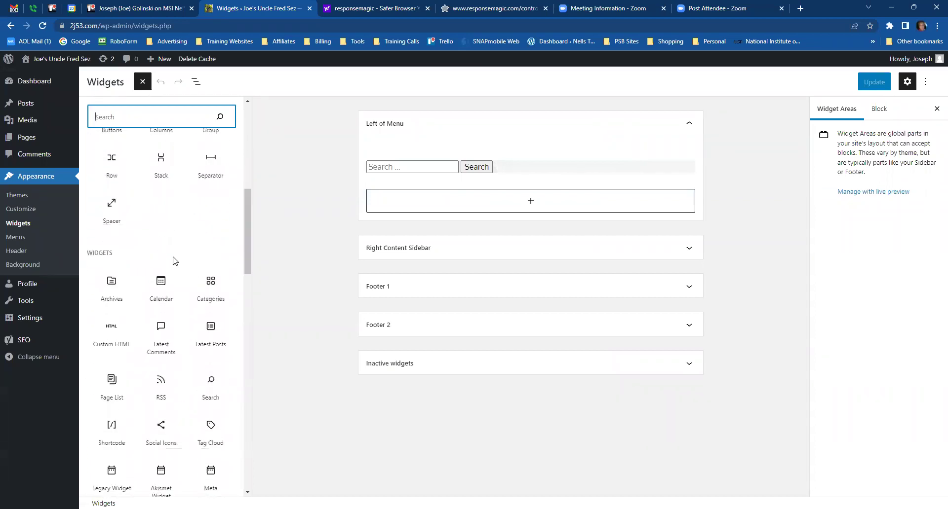
pyautogui.scroll(-1, 148, 247)
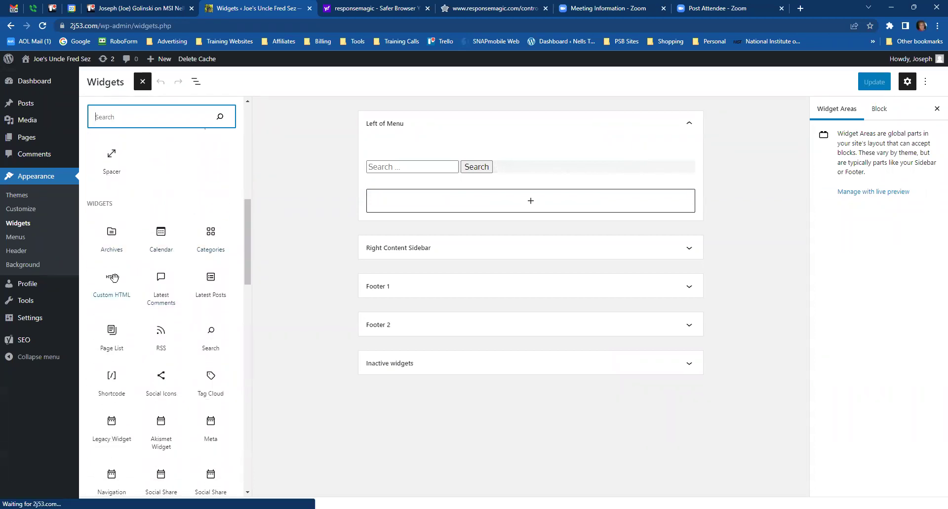
pyautogui.click(112, 296)
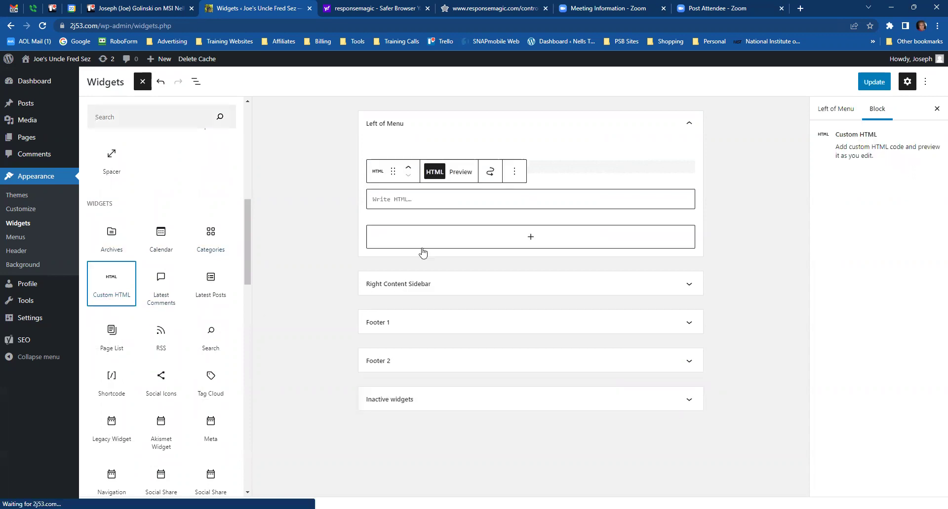
pyautogui.click(410, 199)
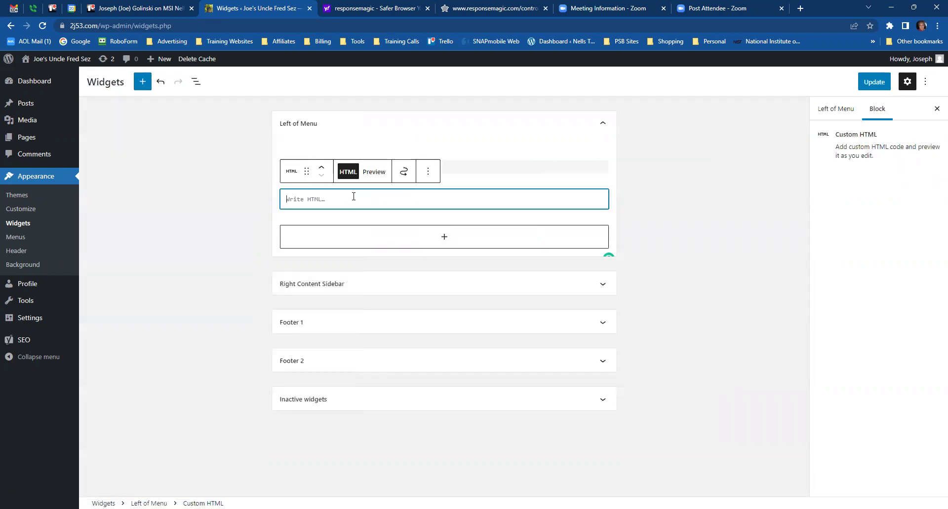
pyautogui.hotkey('ctrl', 'v')
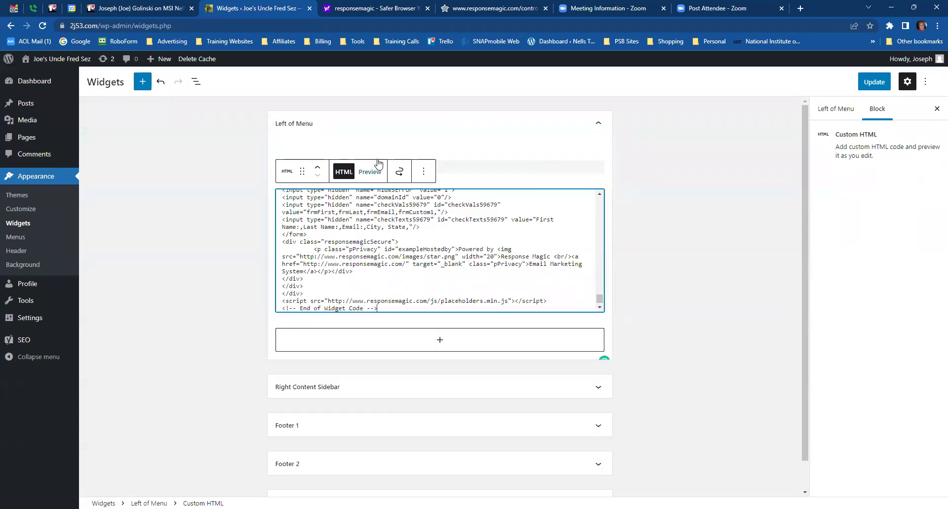
pyautogui.scroll(5, 432, 248)
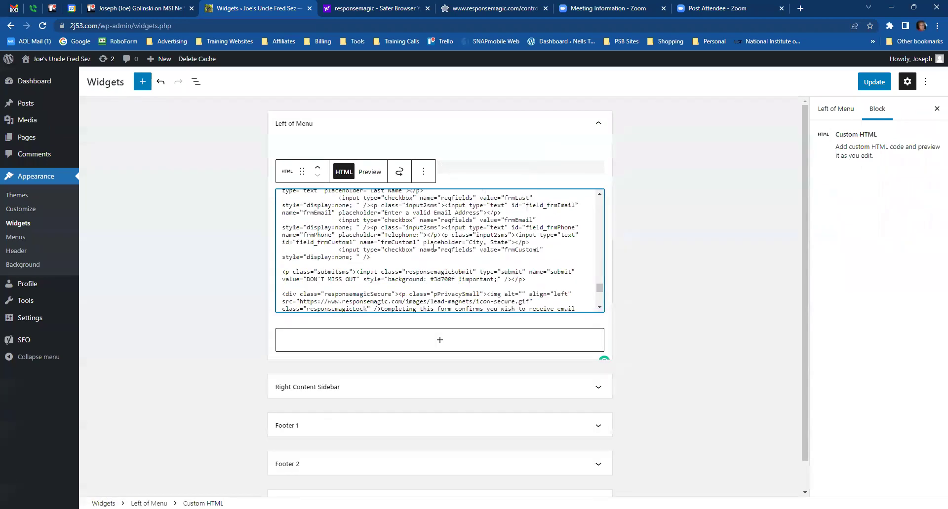
pyautogui.click(369, 172)
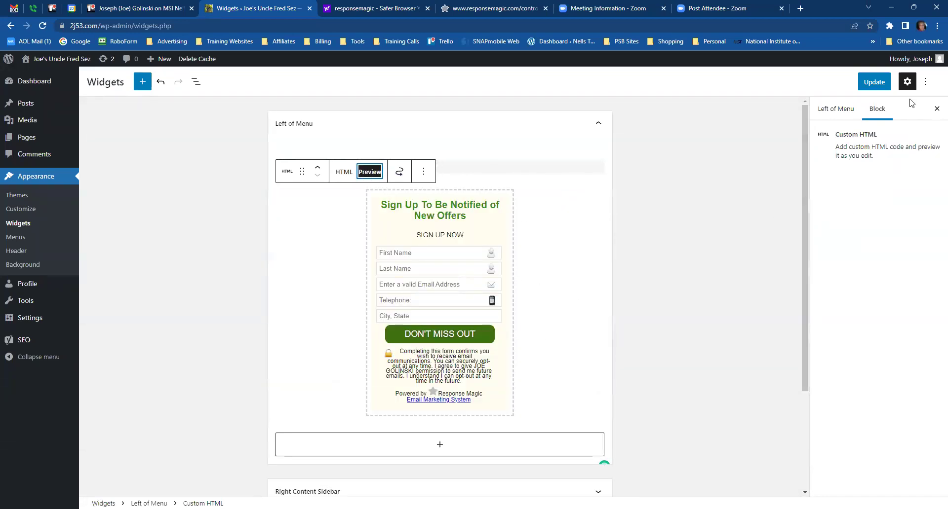
pyautogui.click(873, 81)
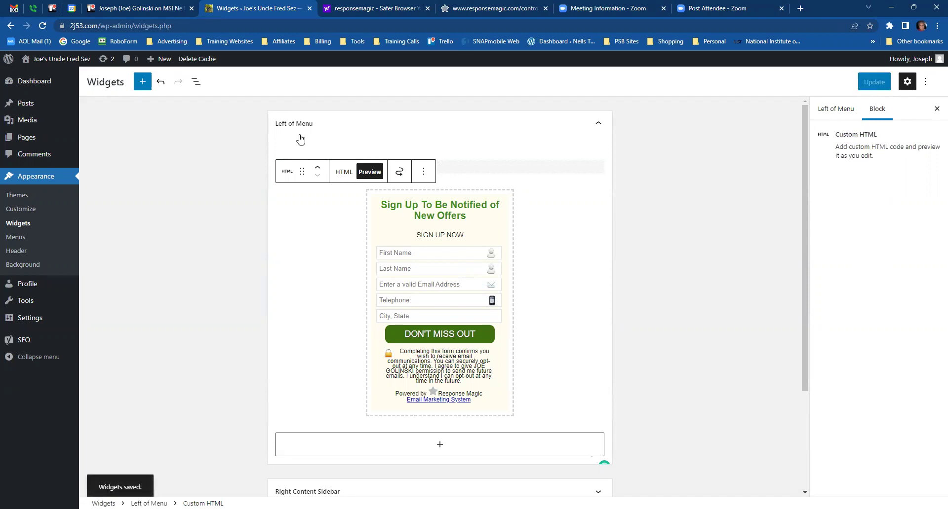
# - Add a Custom HTML block with the pasted code to Right Content Sidebar, preview, and update
pyautogui.click(598, 125)
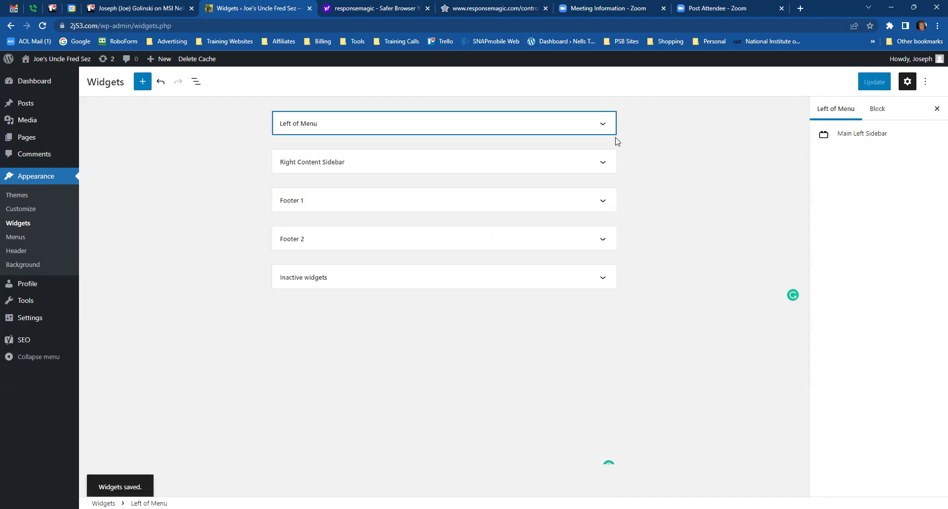
pyautogui.click(604, 166)
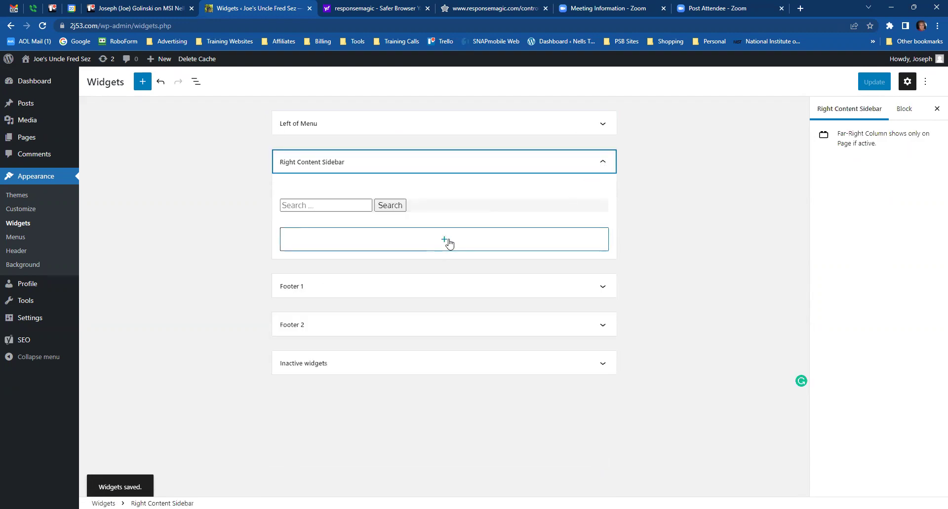
pyautogui.click(447, 242)
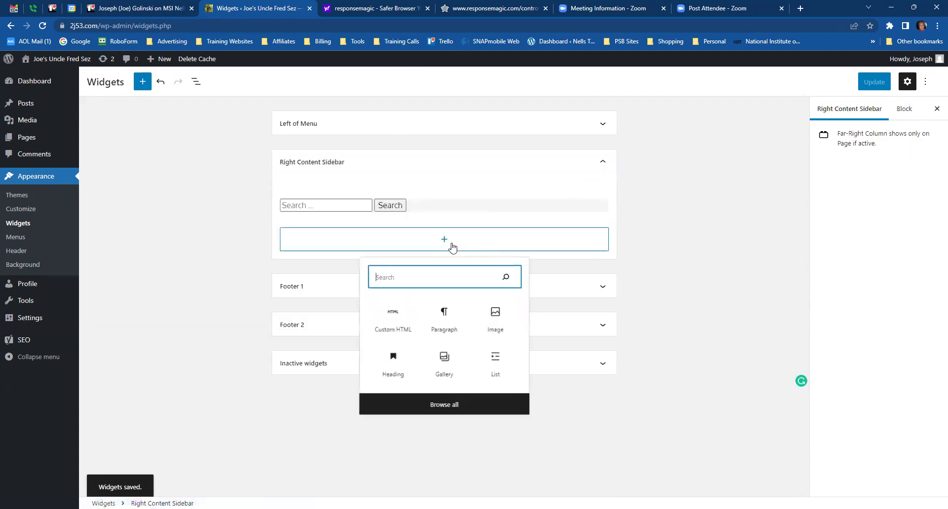
pyautogui.click(389, 323)
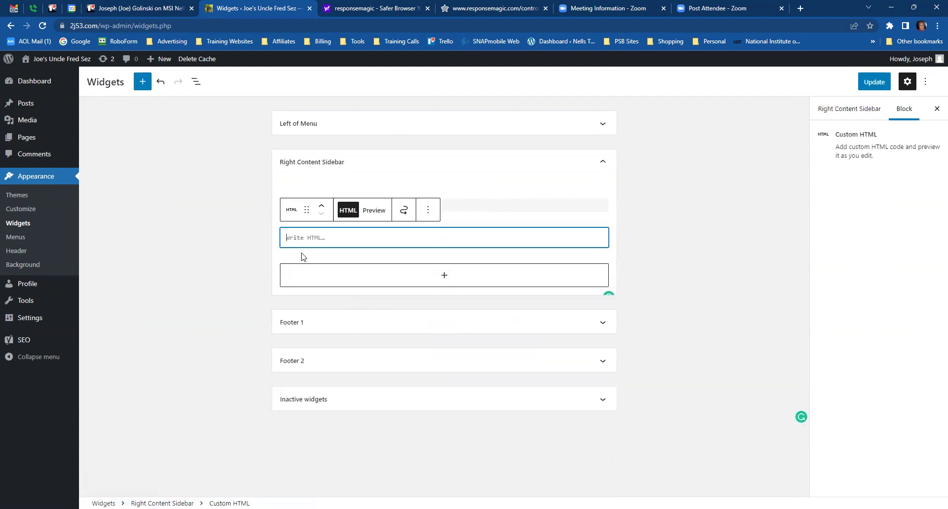
pyautogui.hotkey('ctrl', 'v')
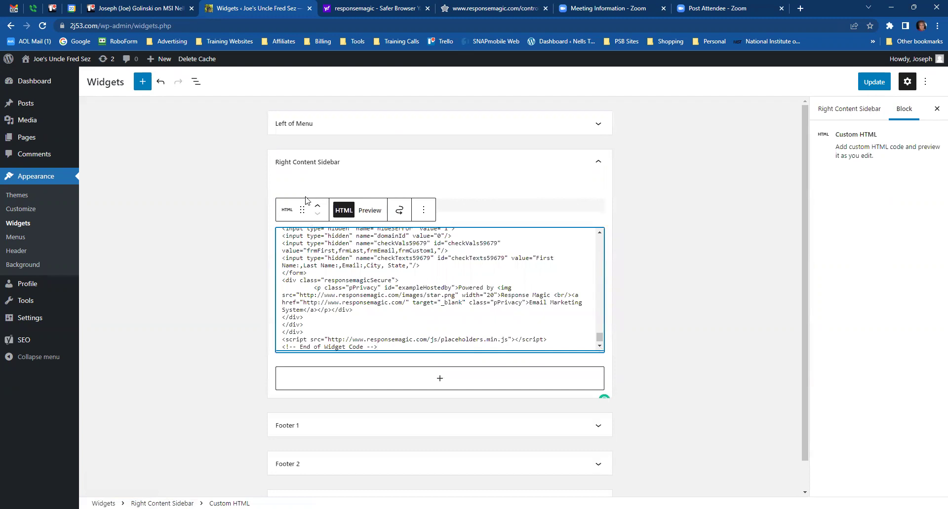
pyautogui.click(369, 211)
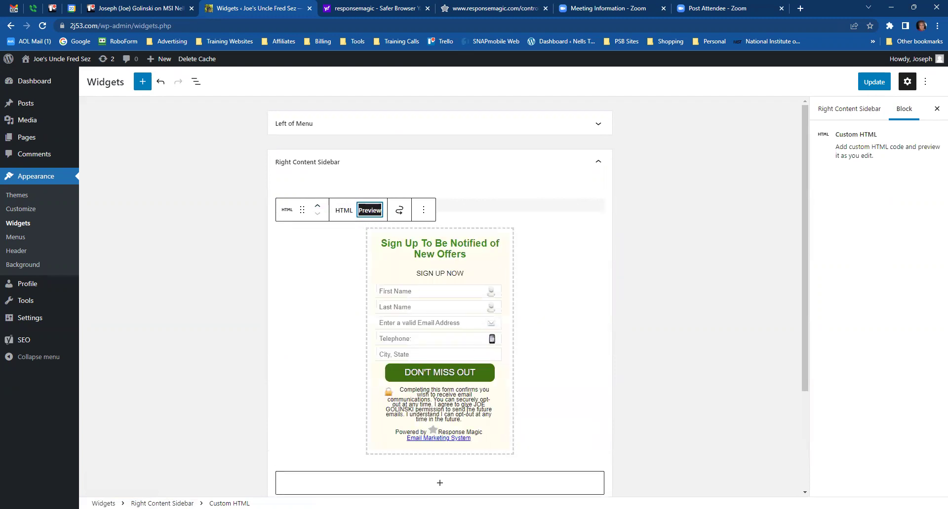
pyautogui.click(874, 83)
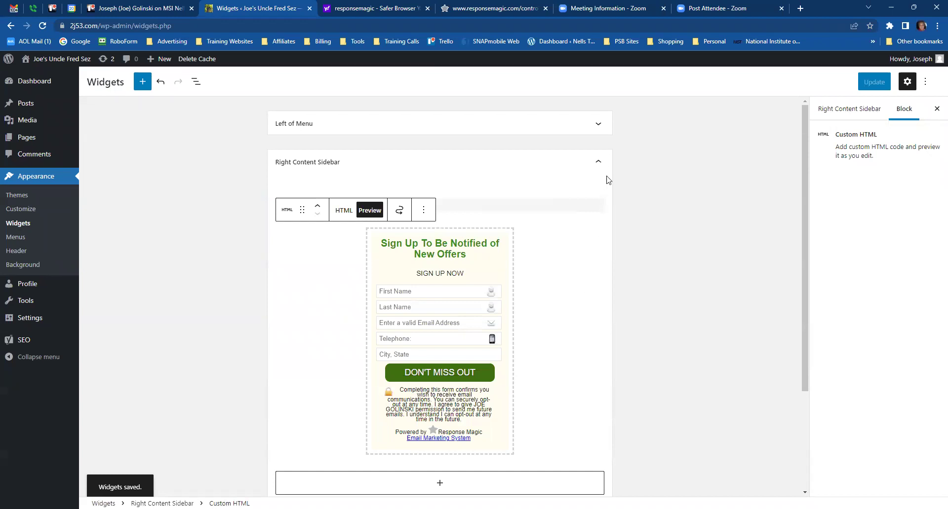
pyautogui.click(598, 165)
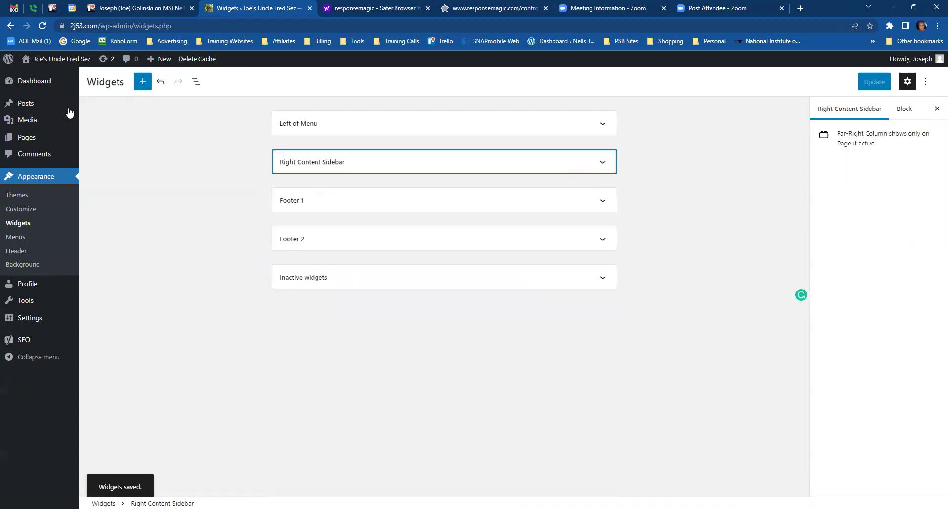
# - Visit HOME, AFFILIATE DISCLOSURES, ARTS & ENTERTAINMENT, then BEAUTY & COSMETICS on the live site
pyautogui.click(60, 62)
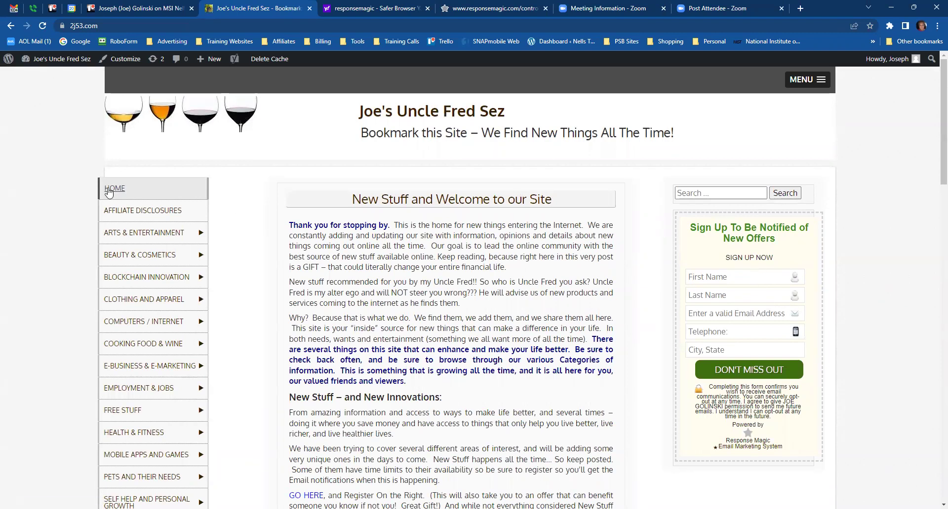
pyautogui.click(159, 198)
pyautogui.click(115, 211)
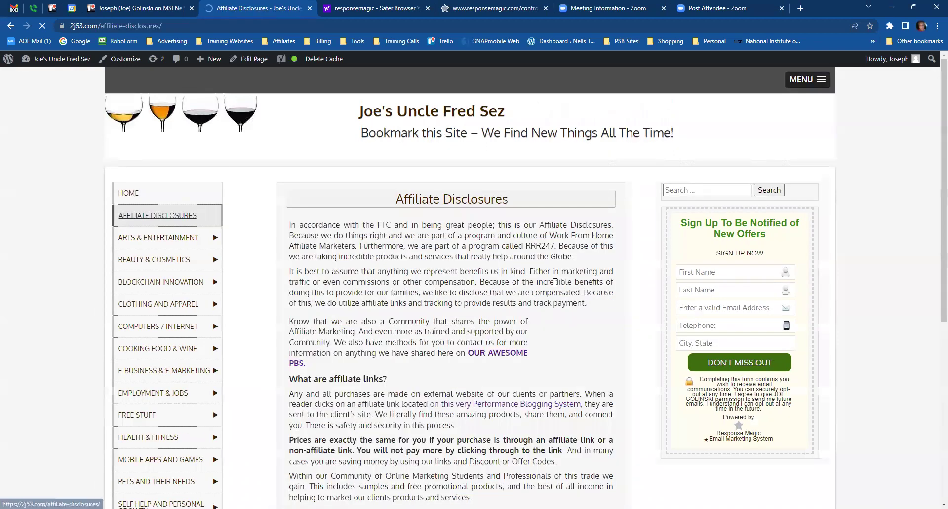
pyautogui.click(160, 240)
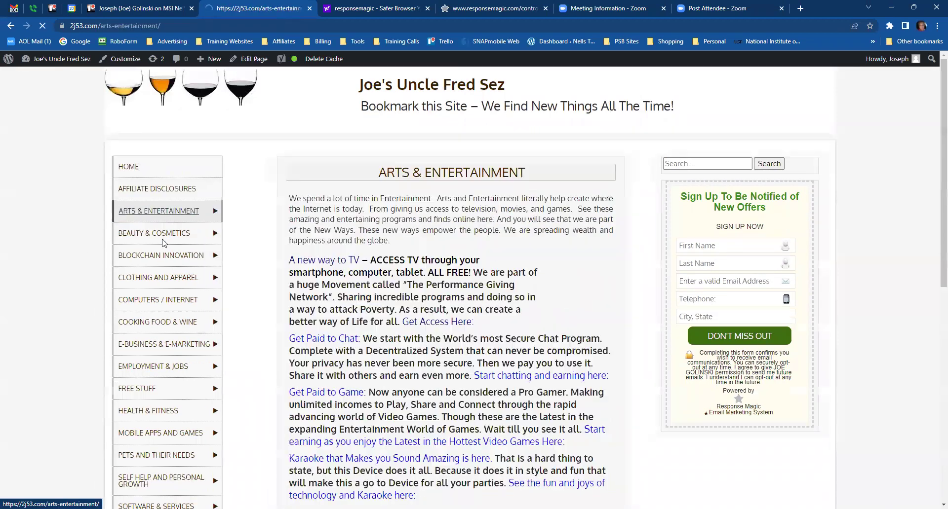
pyautogui.click(241, 273)
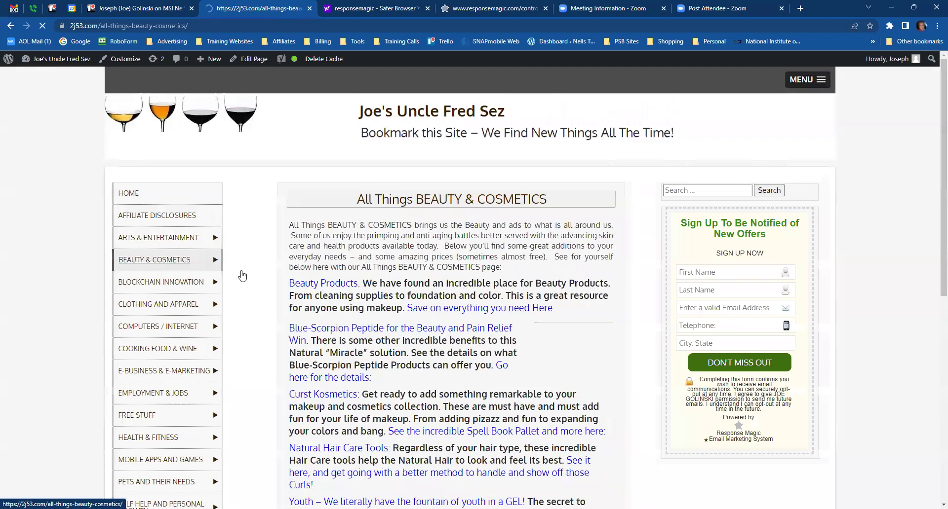
pyautogui.scroll(-2, 679, 442)
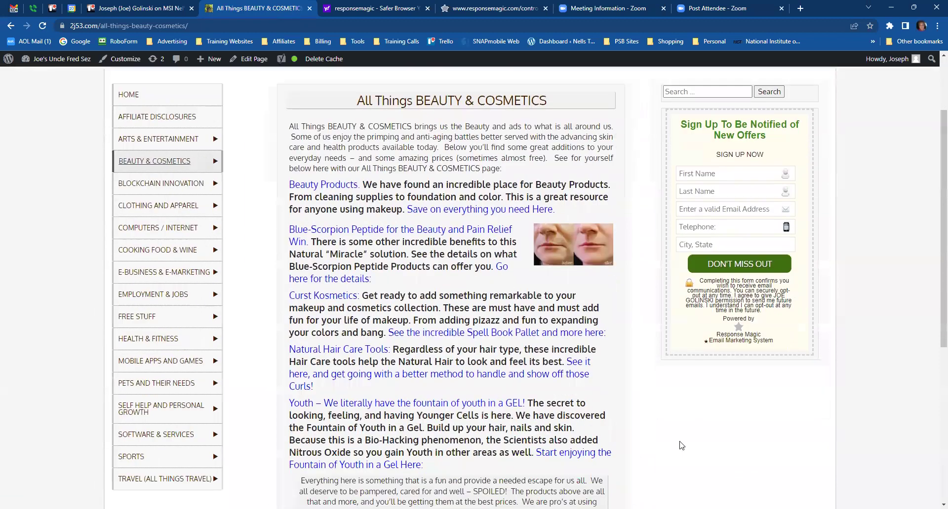
pyautogui.scroll(2, 679, 442)
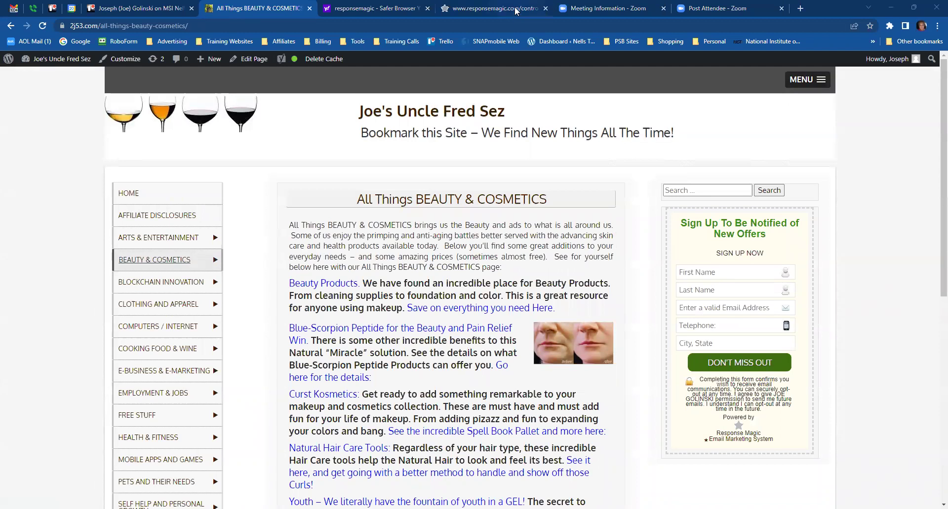
# - Return to the responsemagic.com tab showing the widget code page
pyautogui.moveTo(513, 10)
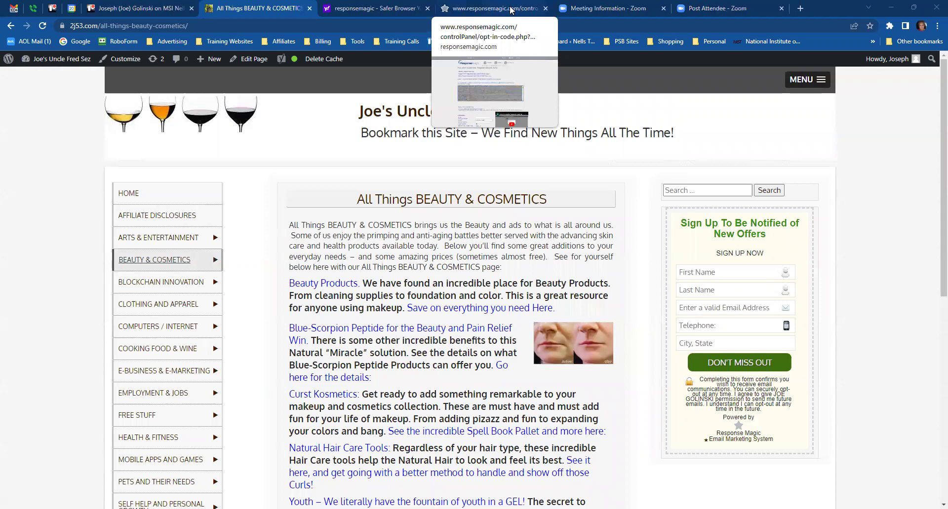
pyautogui.click(509, 10)
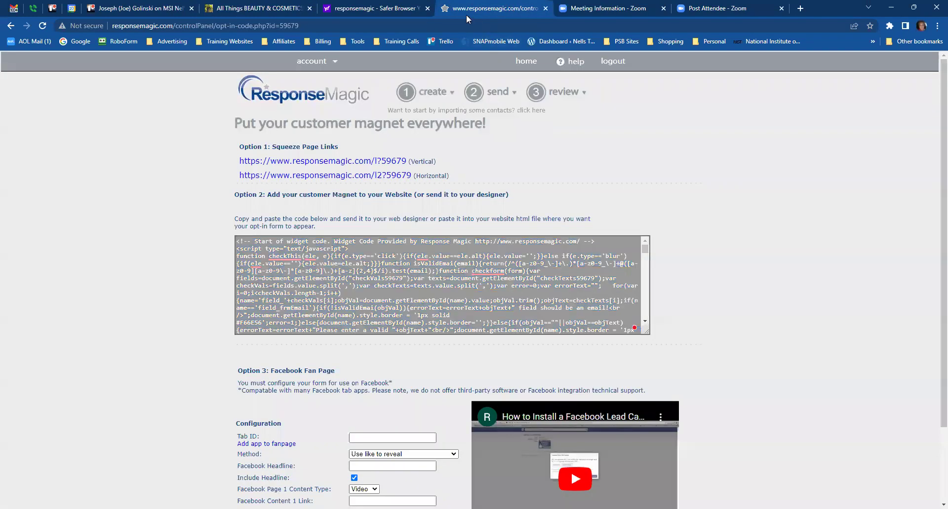